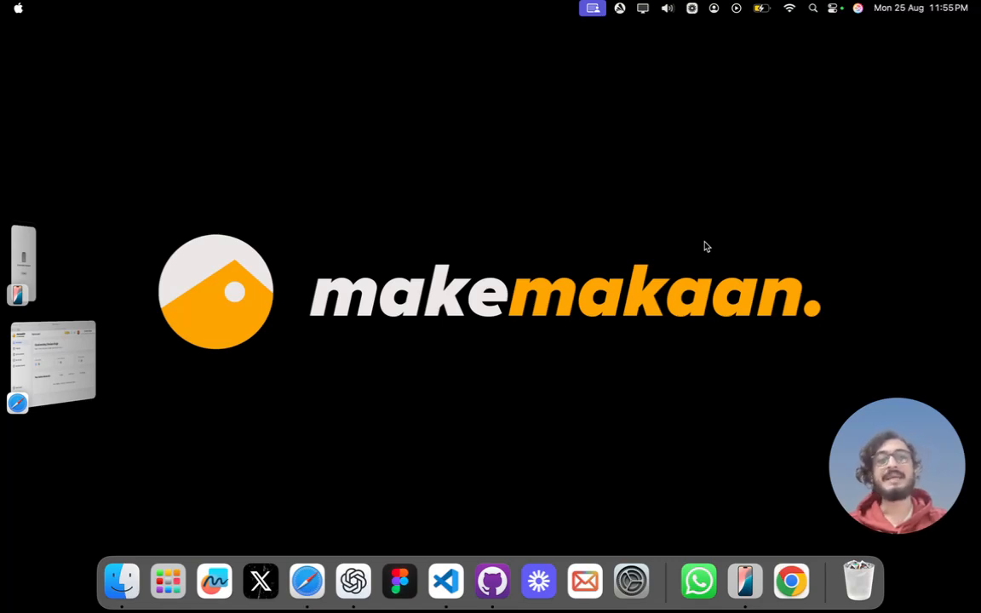
- Bring up the HarmoniOS browser window, open the My To-Dos Board and view its columns from To Do to Done
click(51, 379)
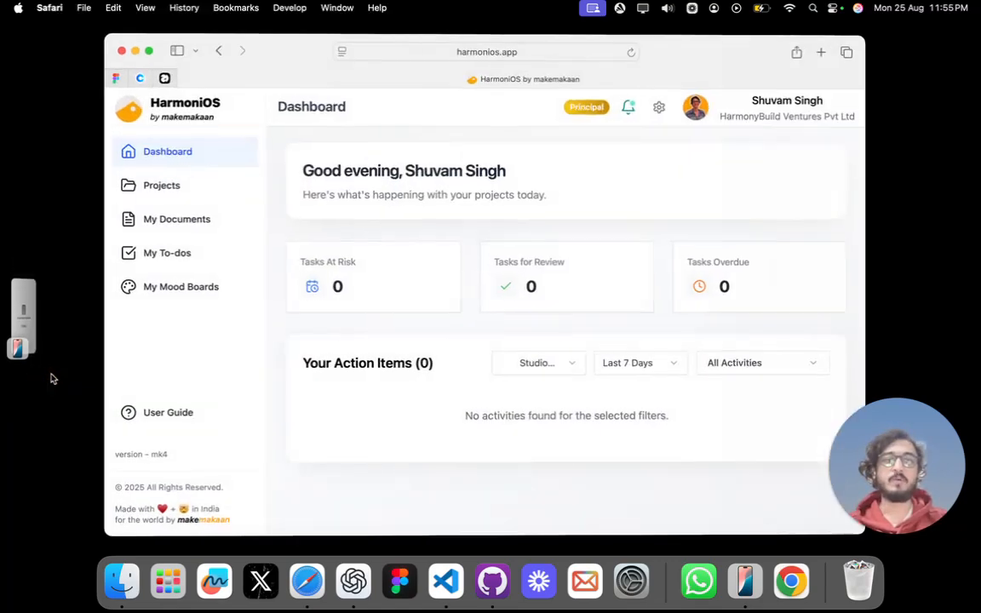
click(179, 256)
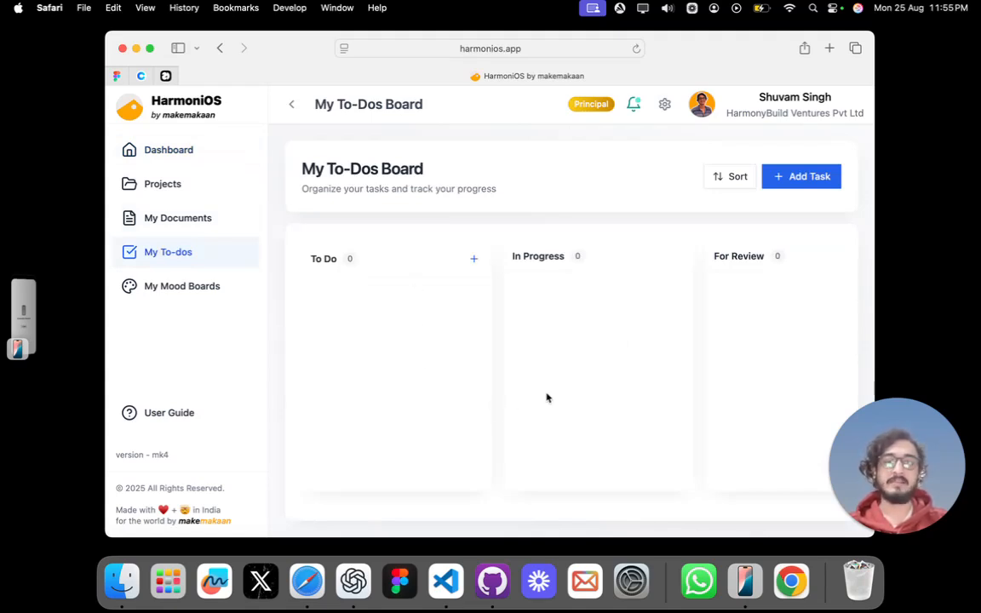
scroll(547, 398, right, 5)
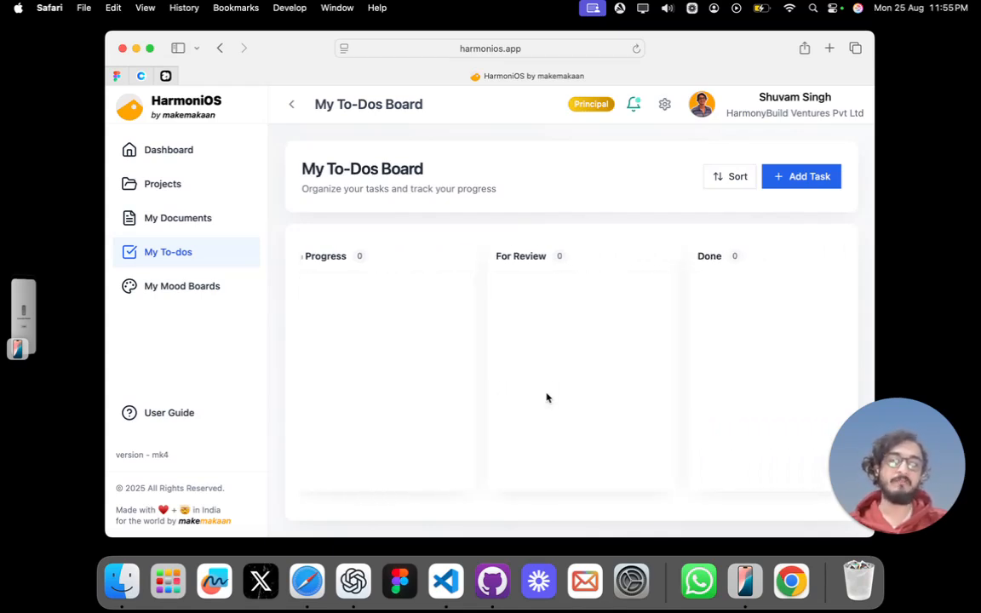
scroll(547, 398, right, 1)
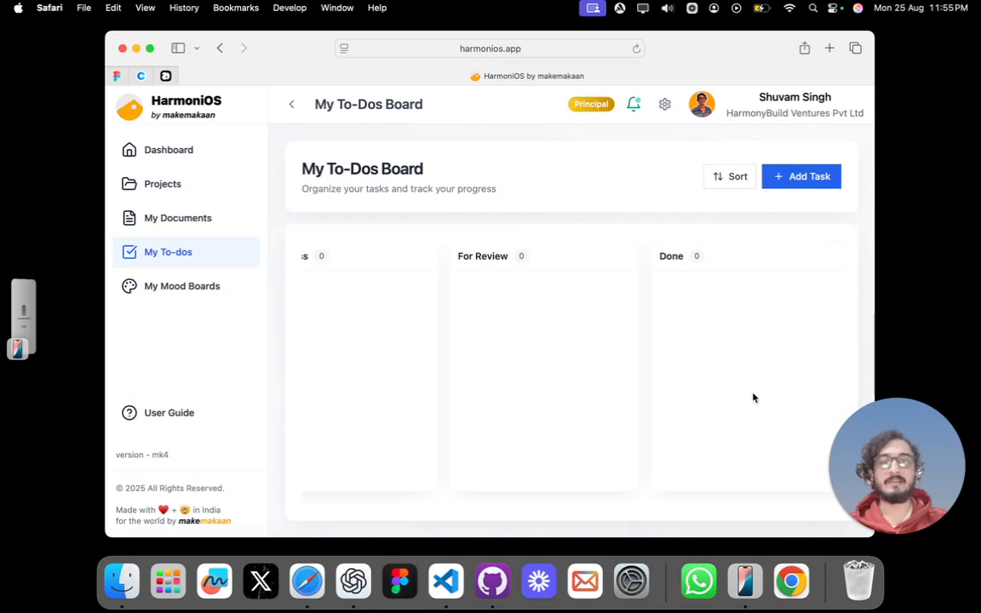
scroll(560, 407, left, 6)
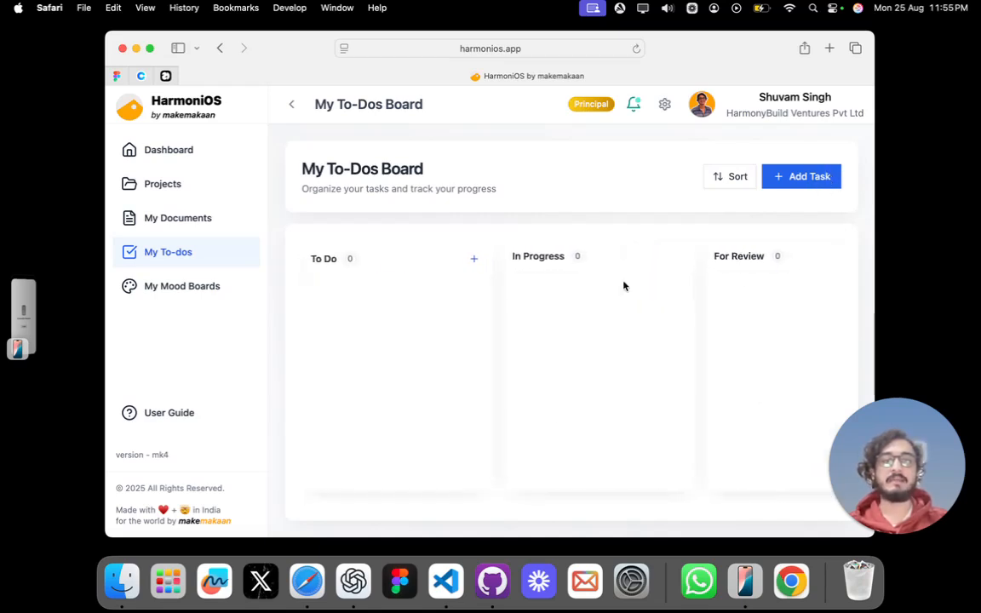
- Start a new task in the To Do column and title it "Bring harmoni to my firm"
click(476, 260)
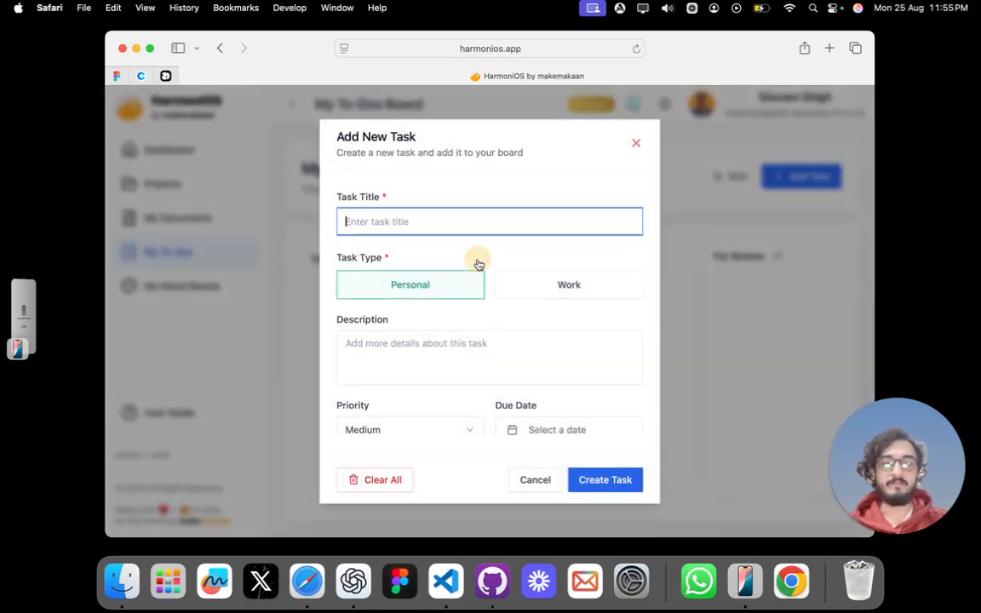
scroll(486, 352, down, 1)
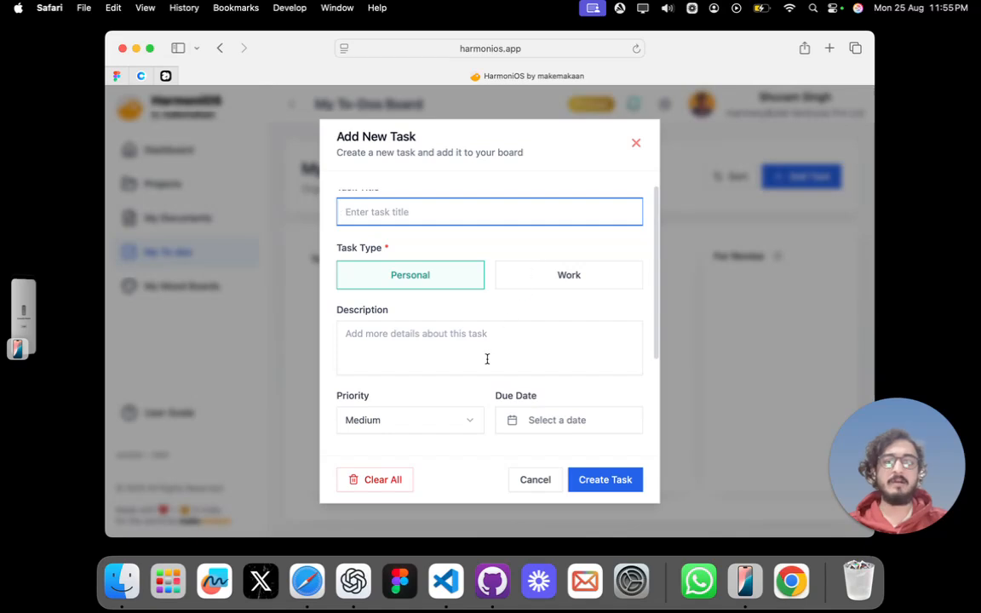
scroll(492, 363, down, 5)
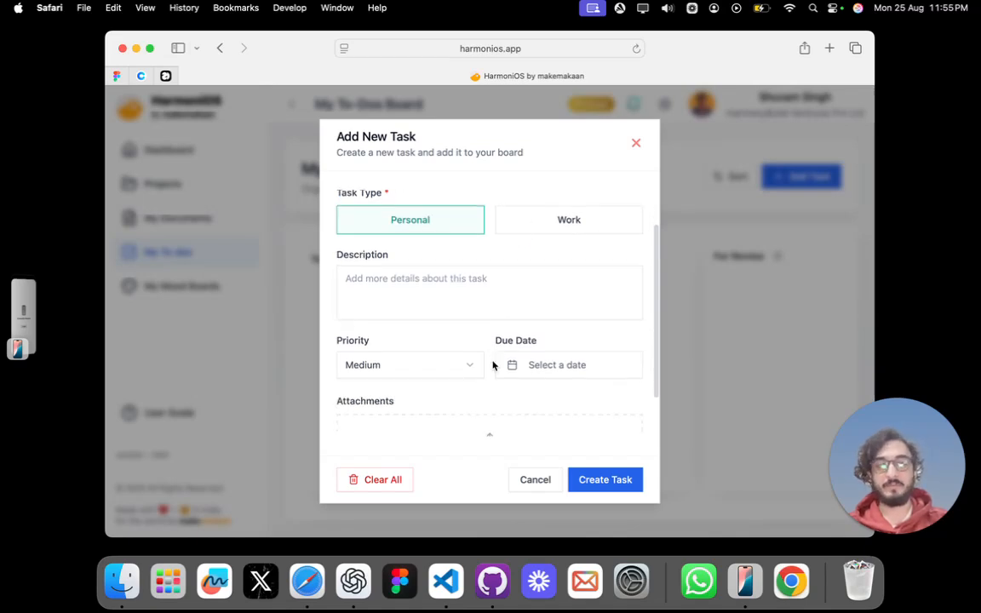
scroll(492, 365, up, 5)
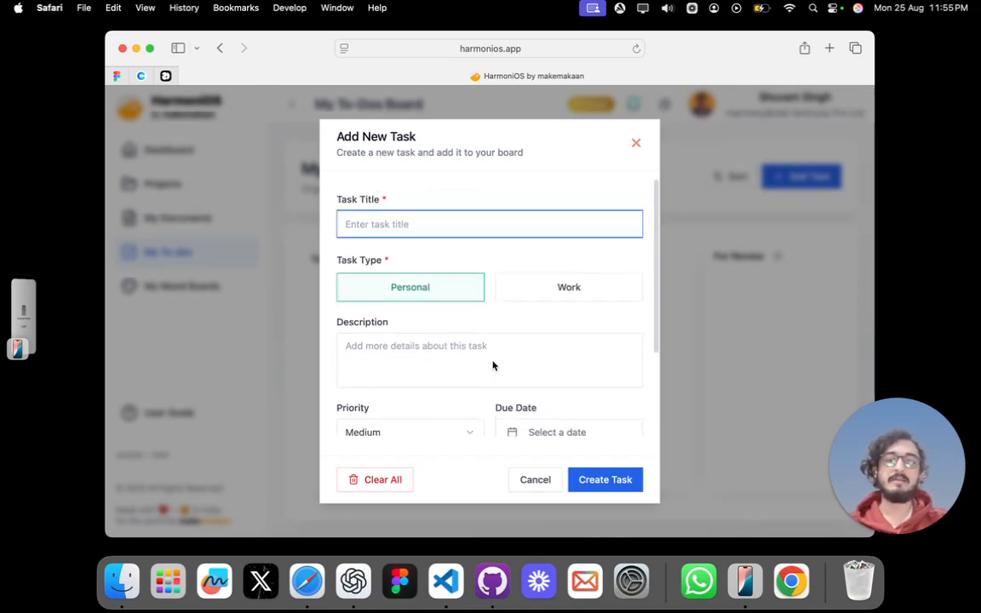
click(460, 222)
text(Bring)
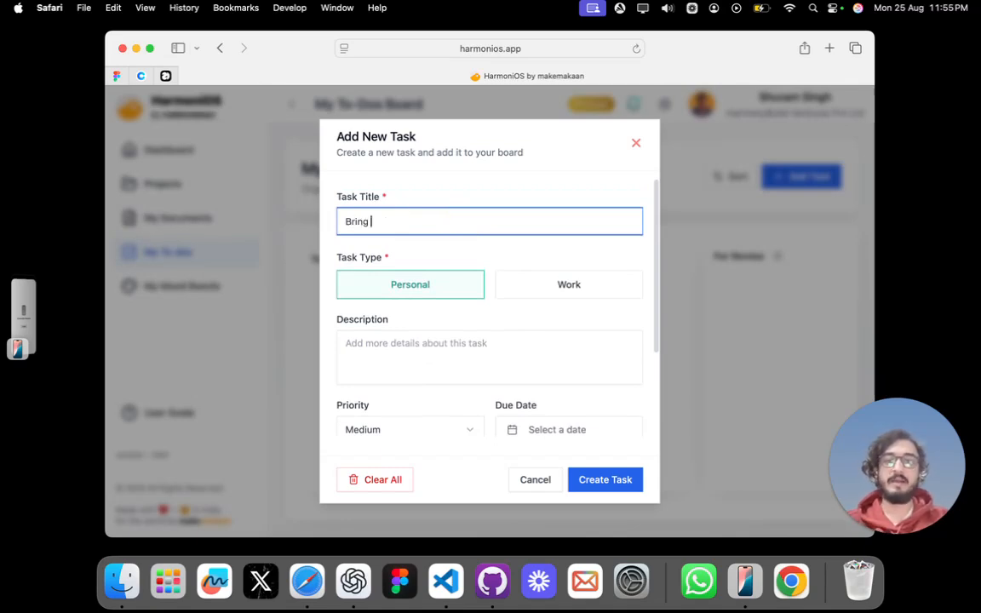
text( harmoni to )
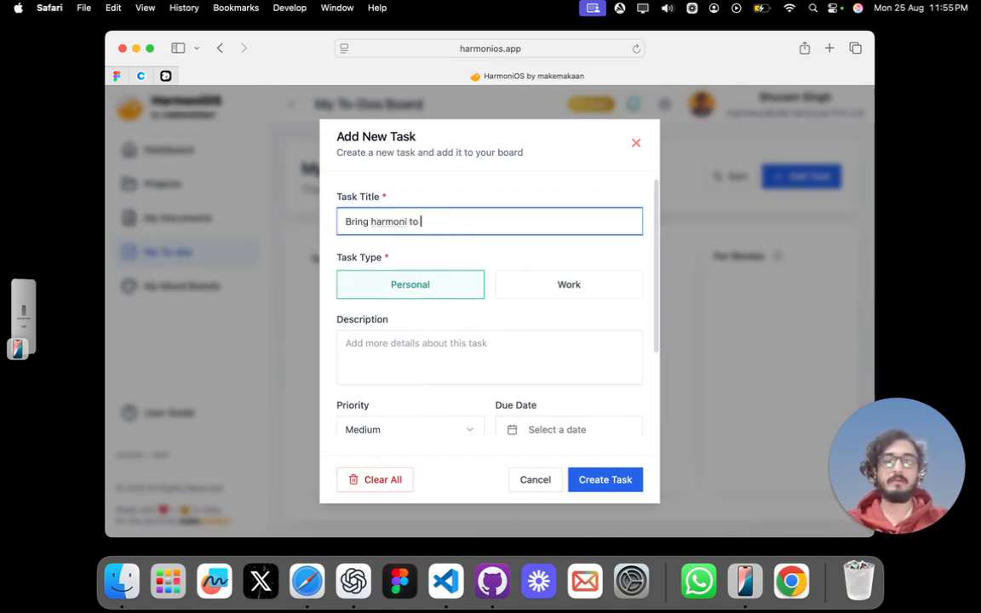
text(my firm)
scroll(473, 278, down, 3)
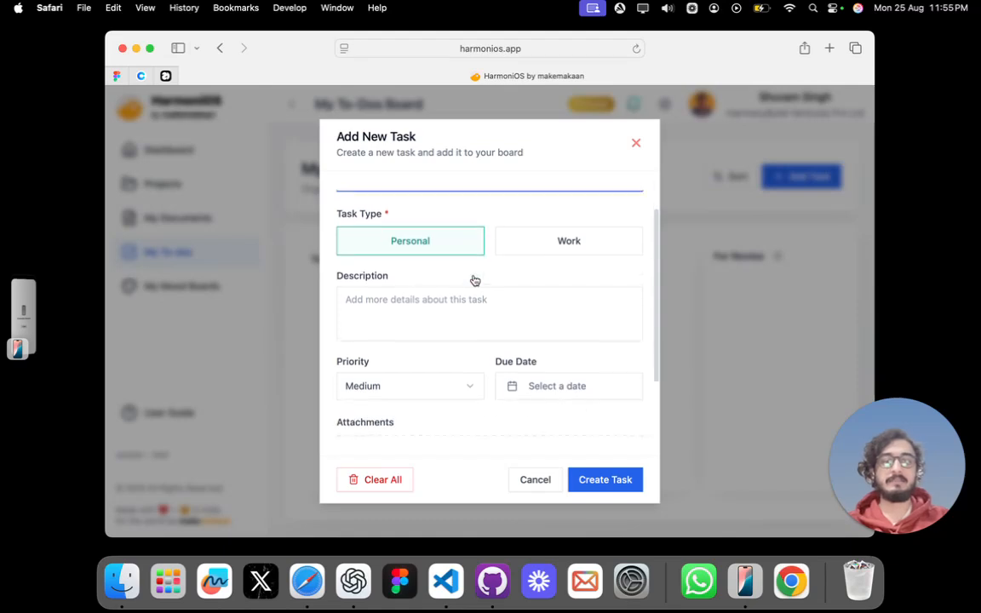
scroll(474, 275, down, 1)
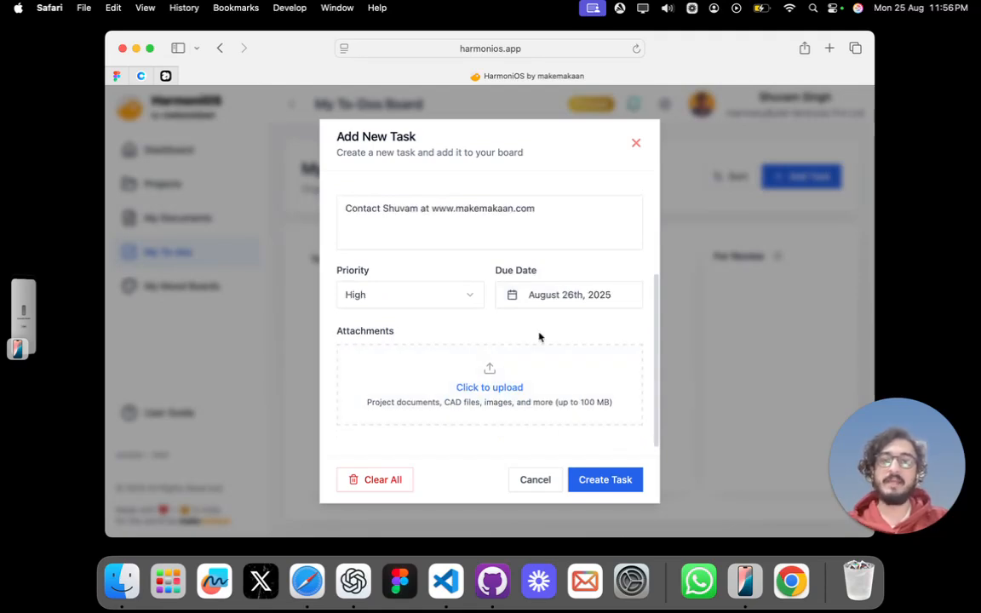
scroll(539, 337, up, 3)
scroll(539, 332, down, 3)
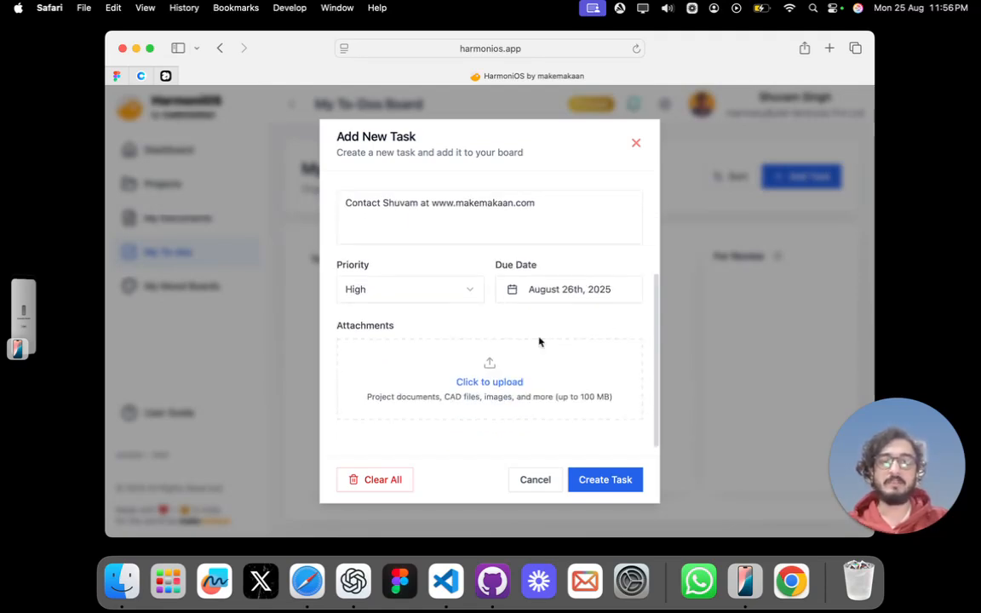
click(582, 480)
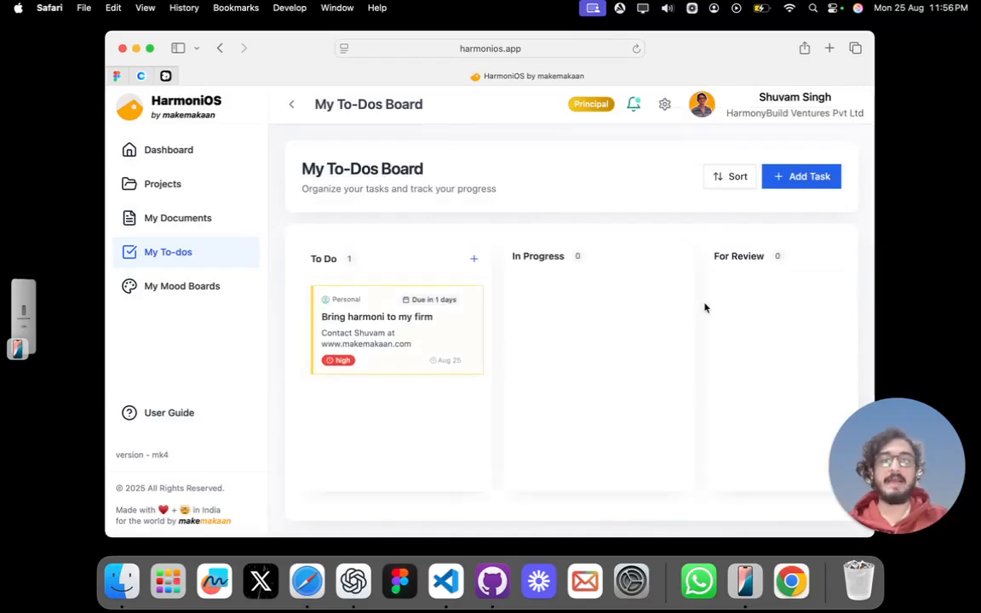
- Start another task in the To Do column and set its task type to Work
click(474, 258)
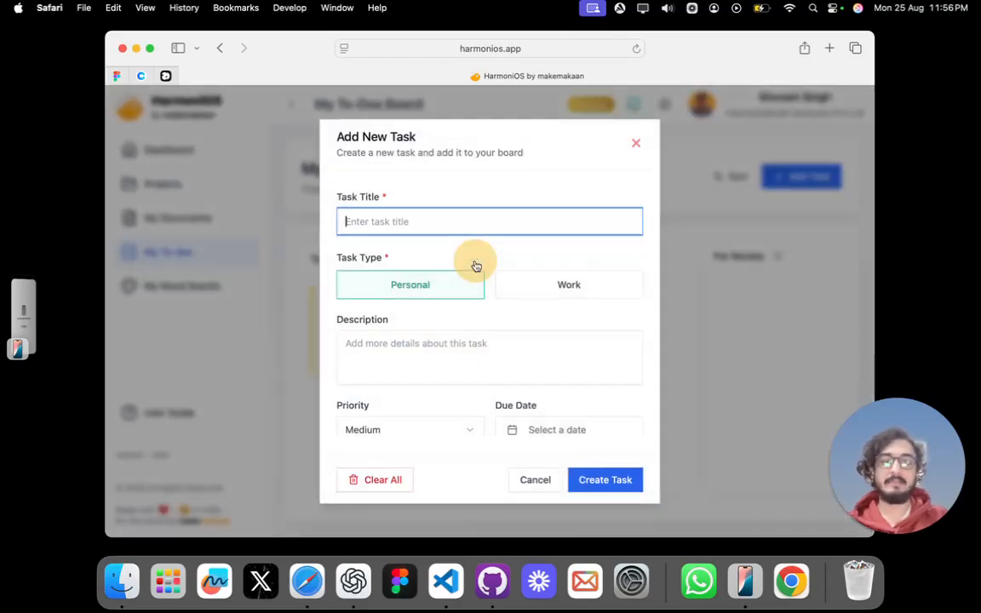
click(538, 290)
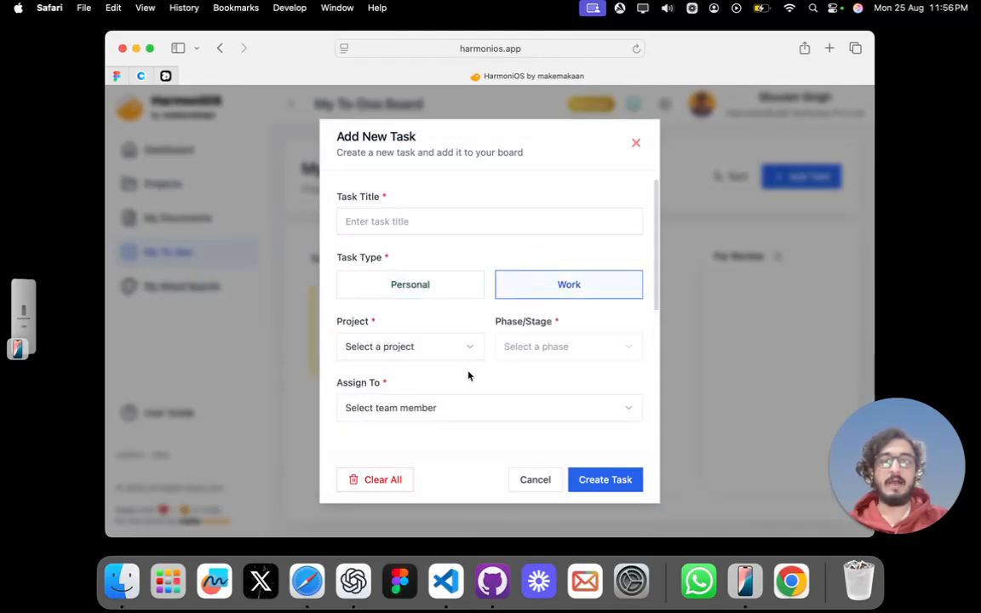
scroll(524, 332, down, 3)
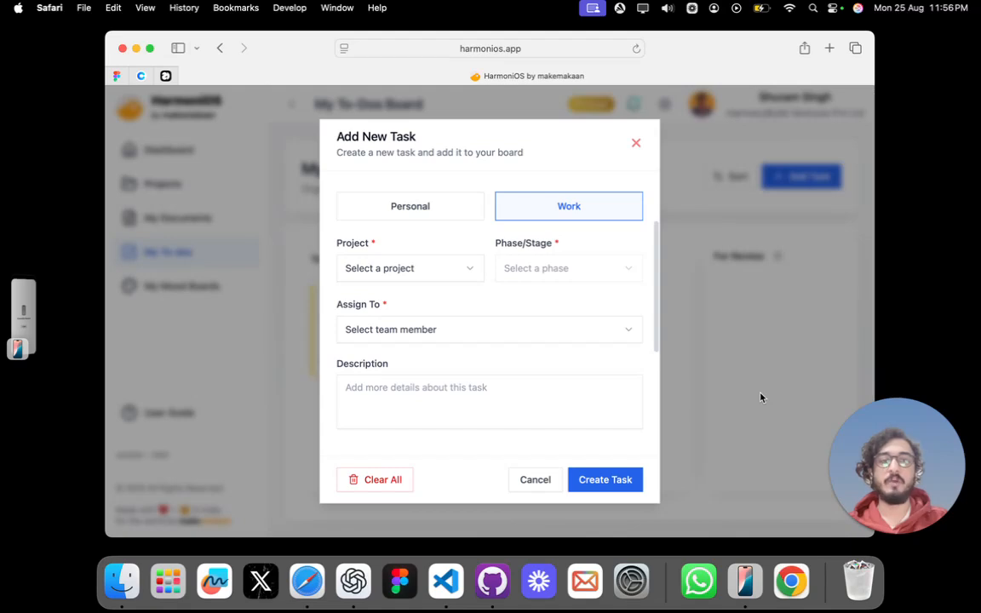
scroll(484, 391, up, 1)
scroll(484, 392, up, 2)
scroll(484, 396, down, 3)
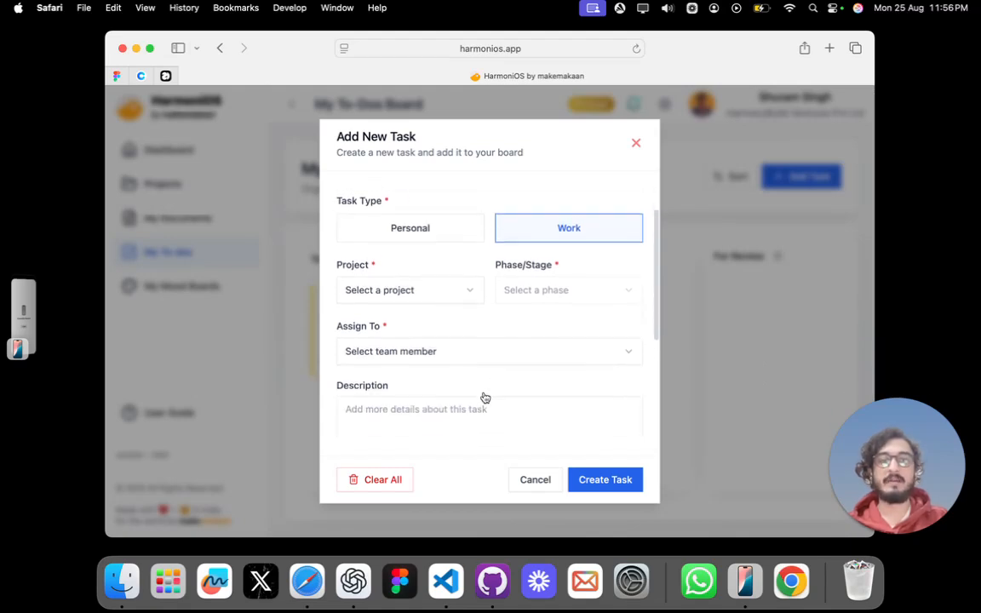
- Assign the work task to the Aurora Residence project and its Site Analysis & Legal phase
click(426, 264)
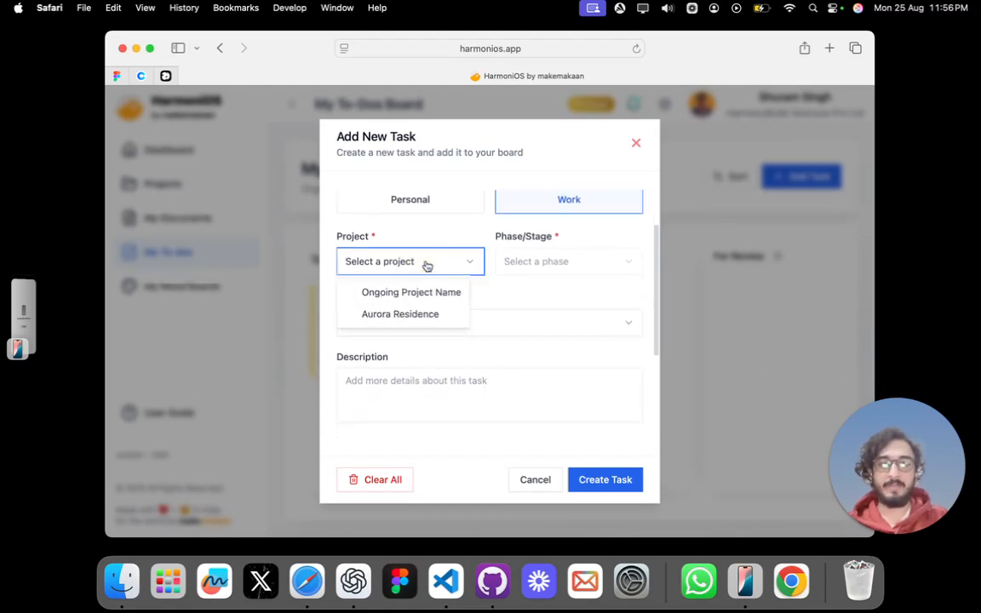
click(417, 315)
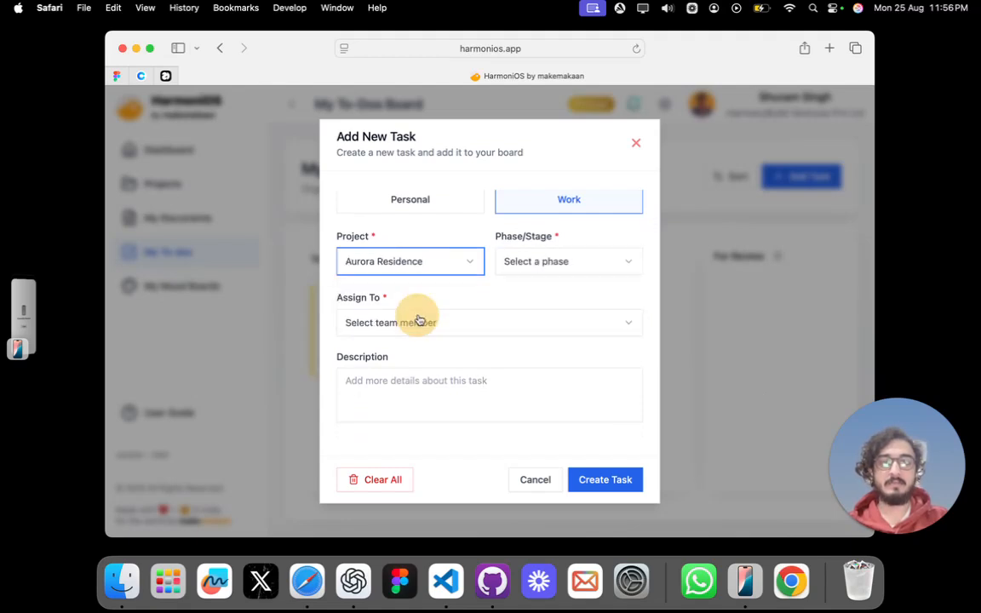
click(542, 261)
click(543, 293)
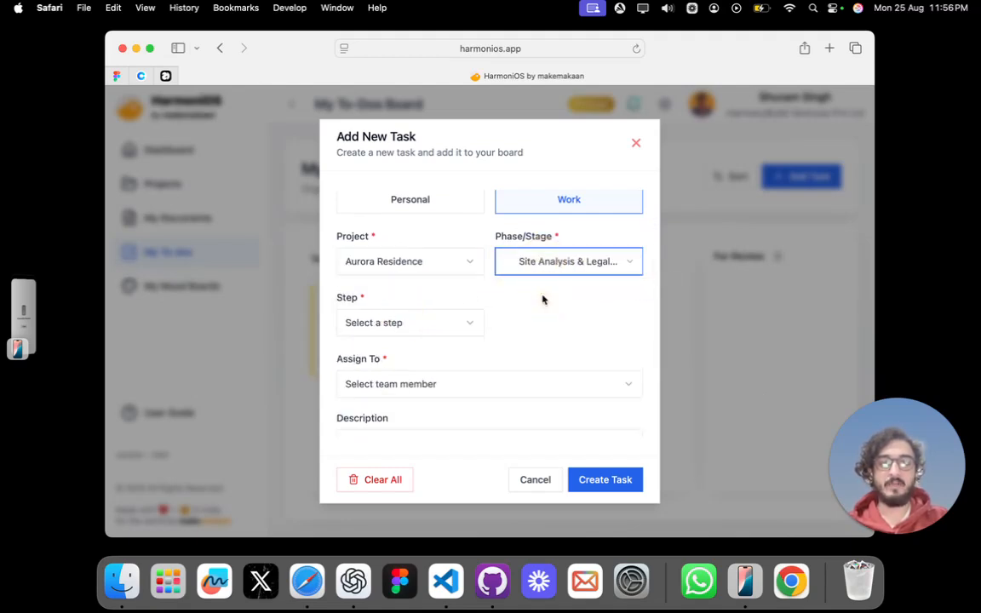
- Set the task's step to Survey & Soil Testing and its sample task to "Continue with custom task"
scroll(473, 350, down, 1)
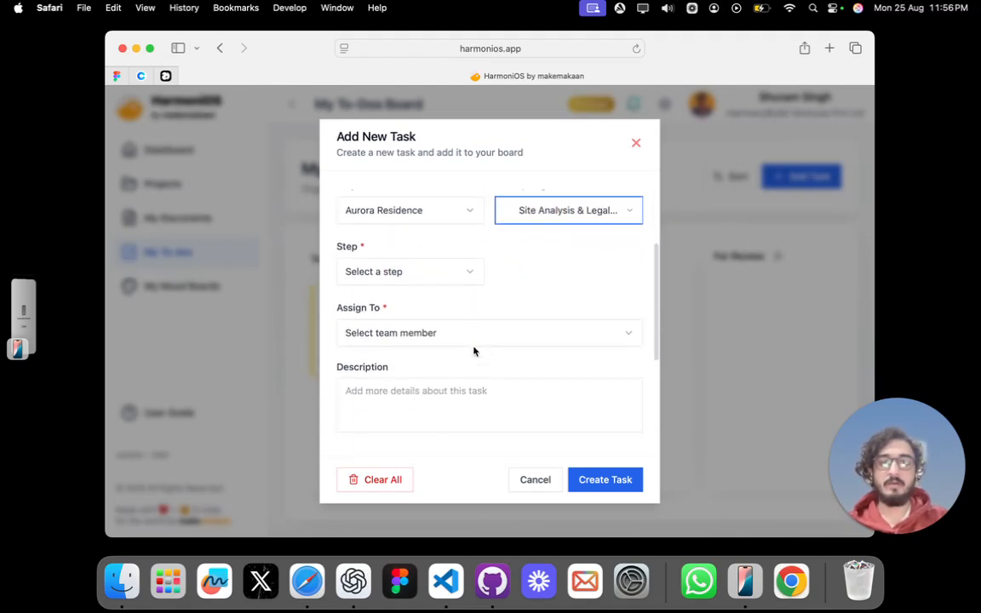
click(444, 281)
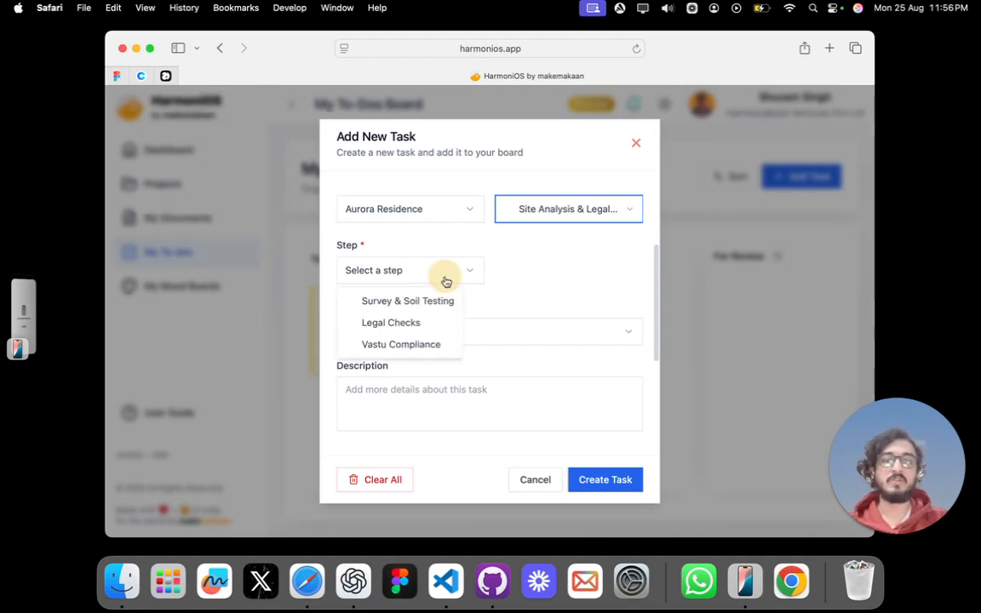
click(432, 307)
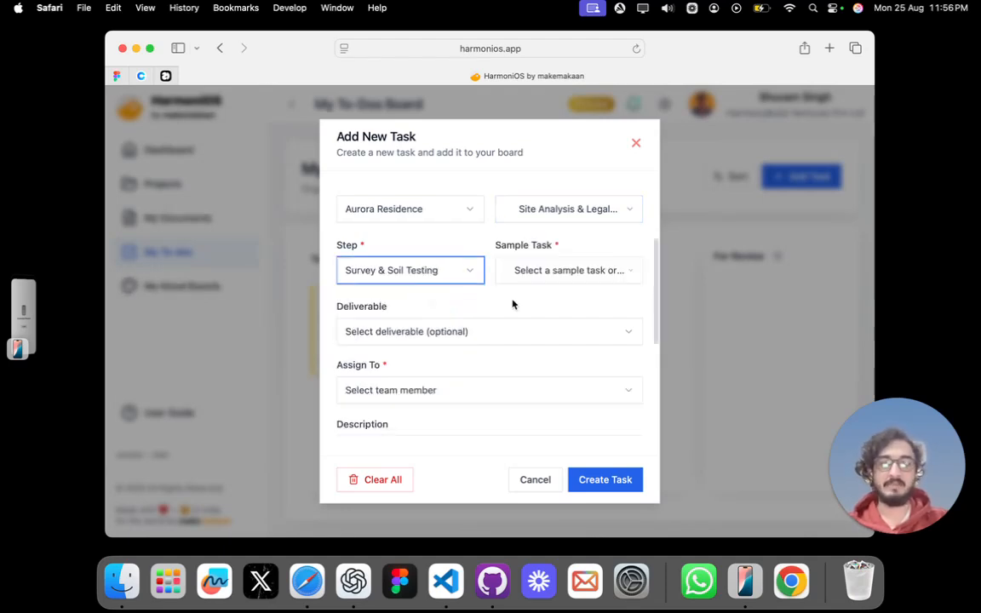
click(562, 279)
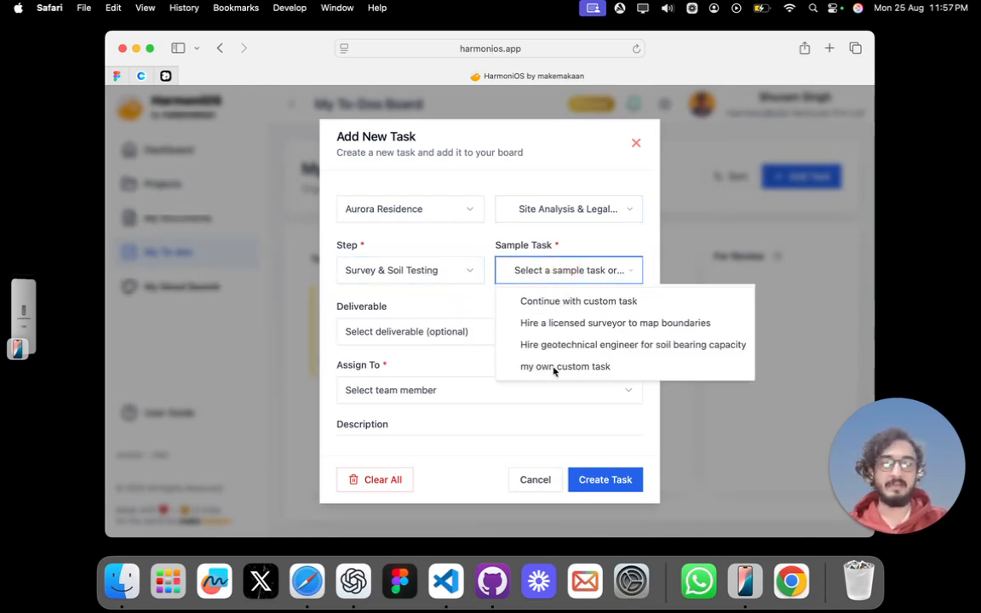
click(554, 303)
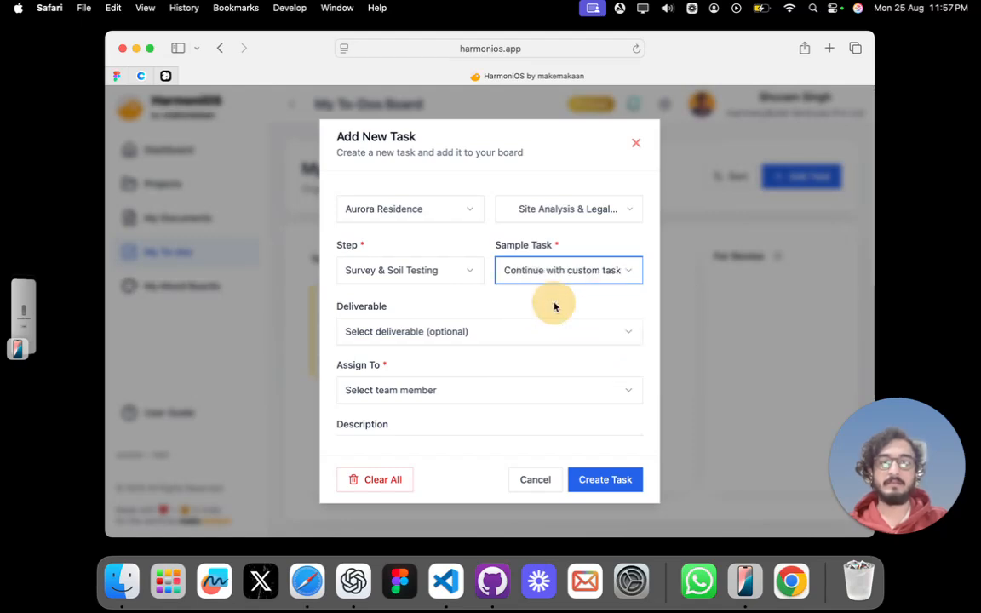
- Title the work task "Custom task not mentioned In template"
scroll(521, 247, up, 4)
click(488, 228)
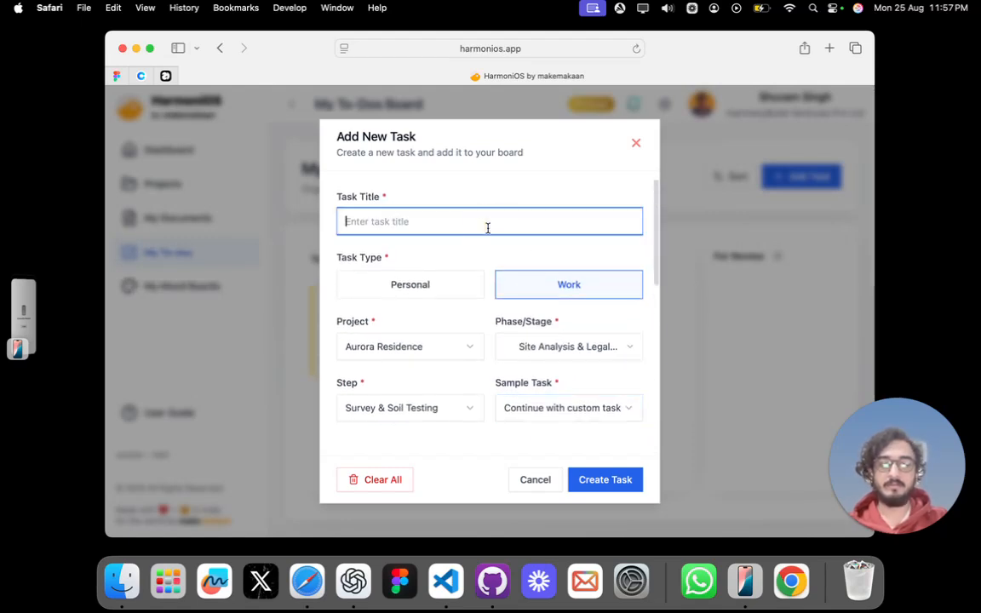
text(Custom)
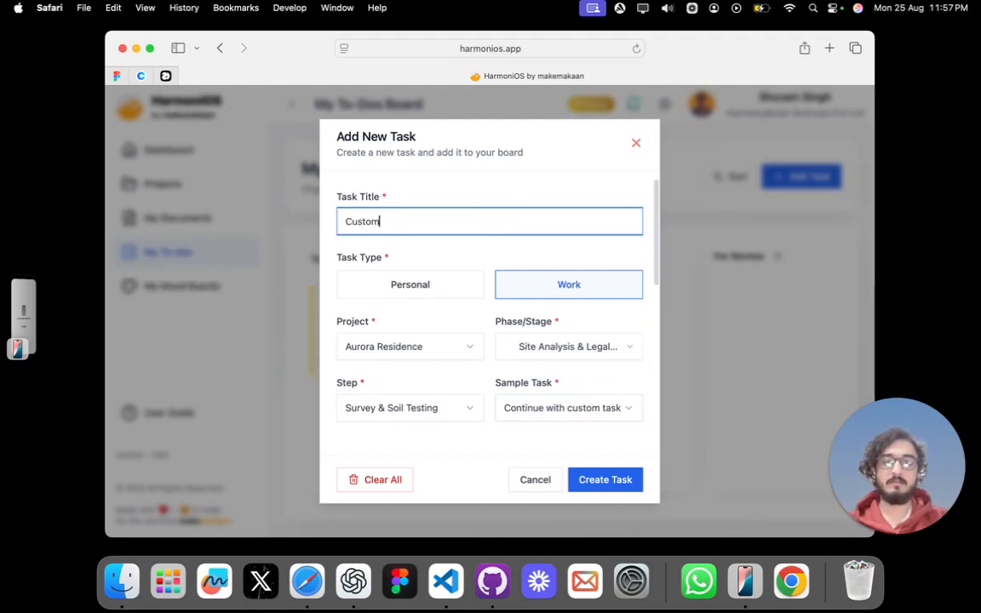
text( task not me)
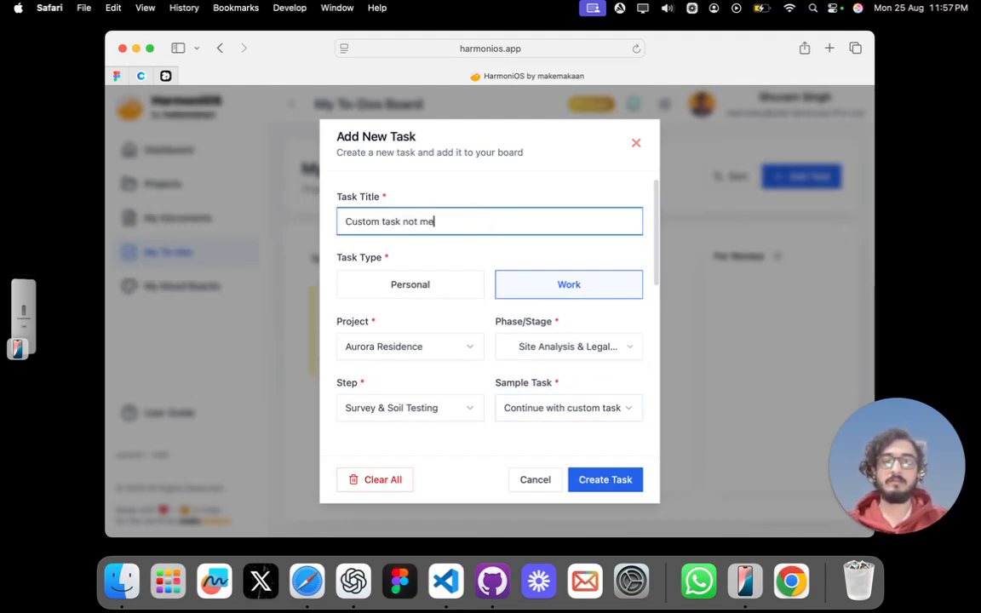
text(ntioned In)
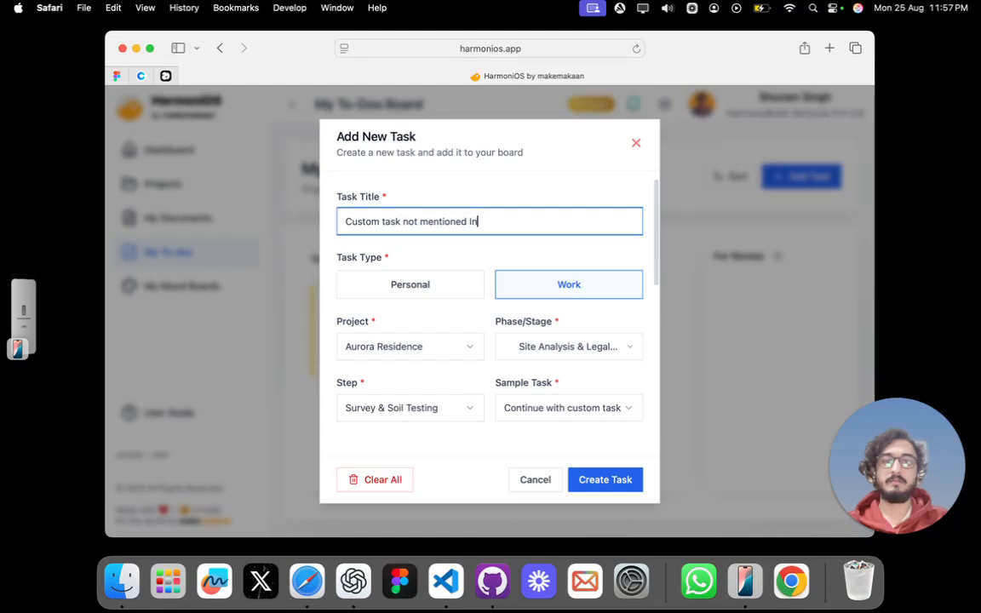
text( template)
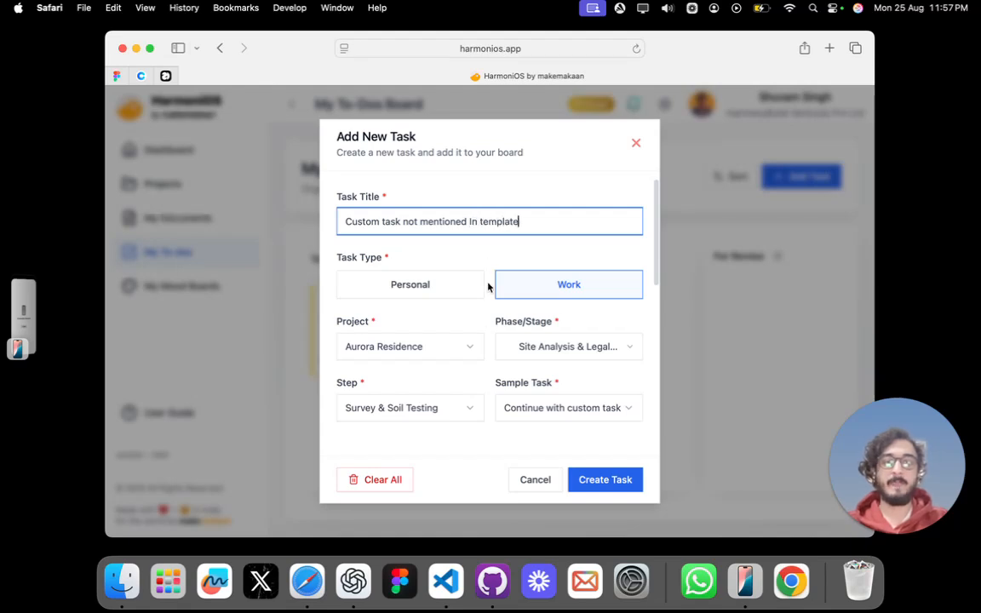
- Assign the custom work task to yourself, leaving the optional deliverable unselected
scroll(486, 323, down, 5)
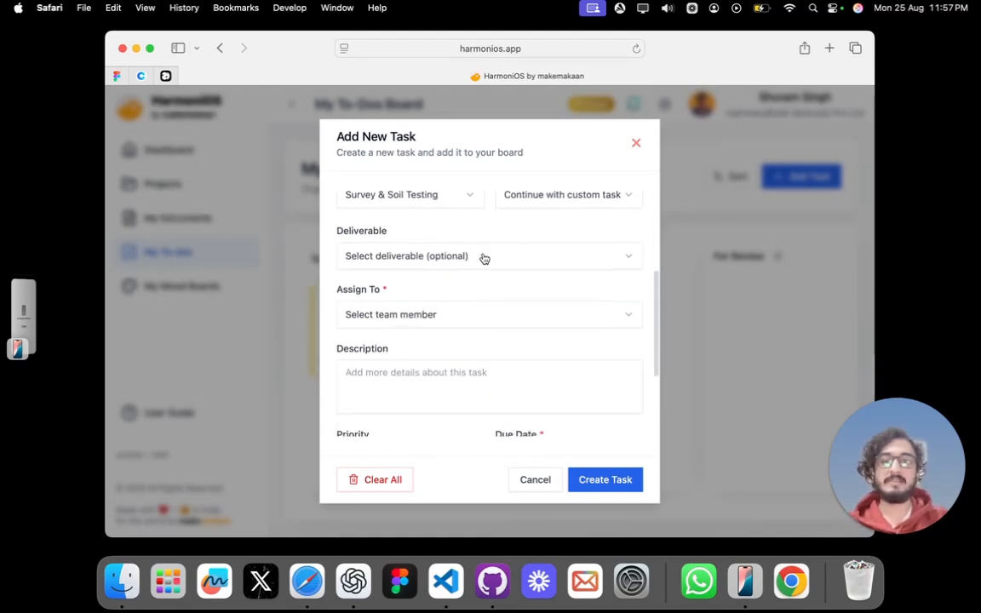
click(483, 256)
click(498, 259)
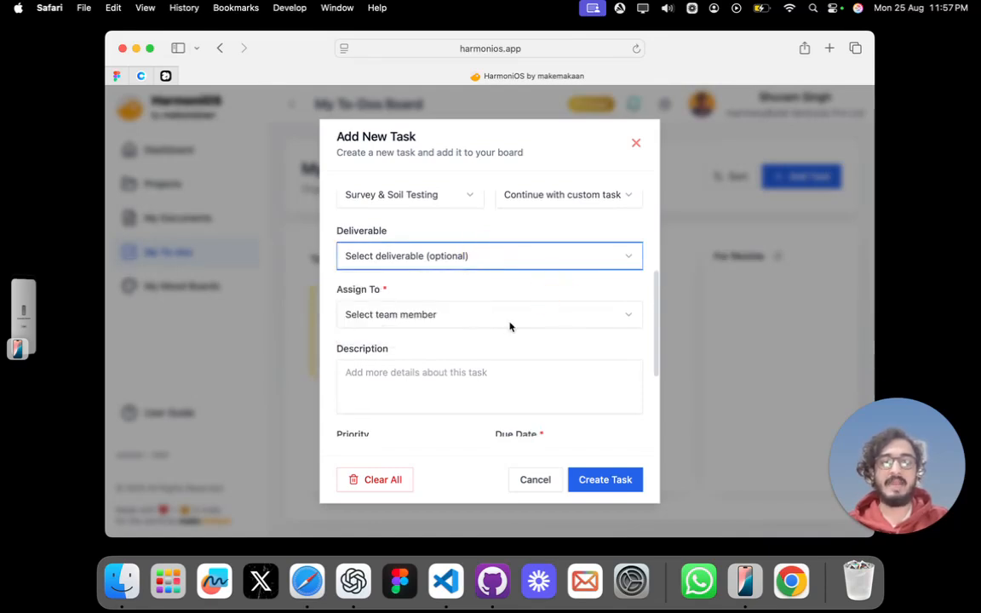
click(511, 315)
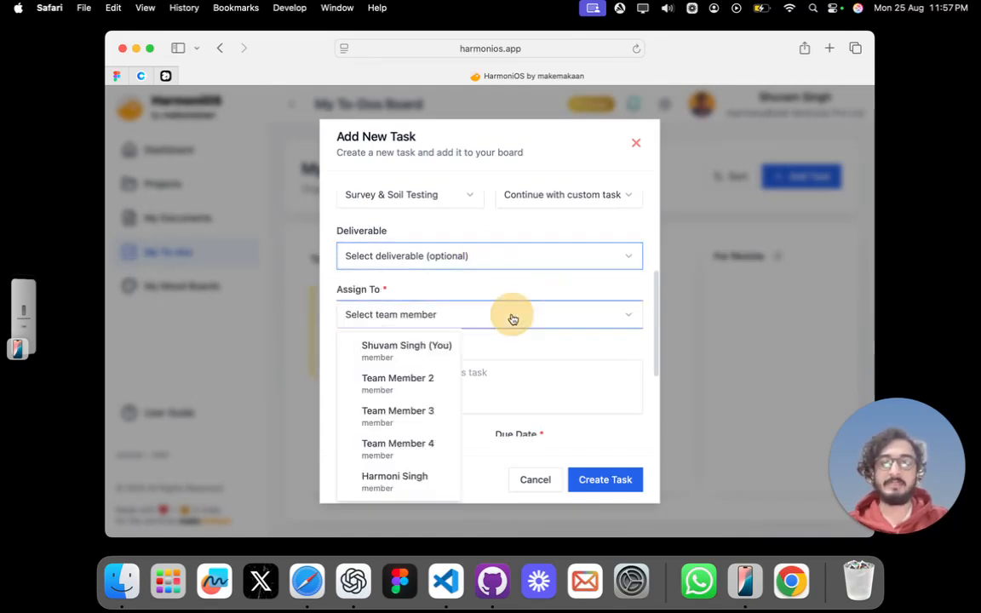
click(404, 349)
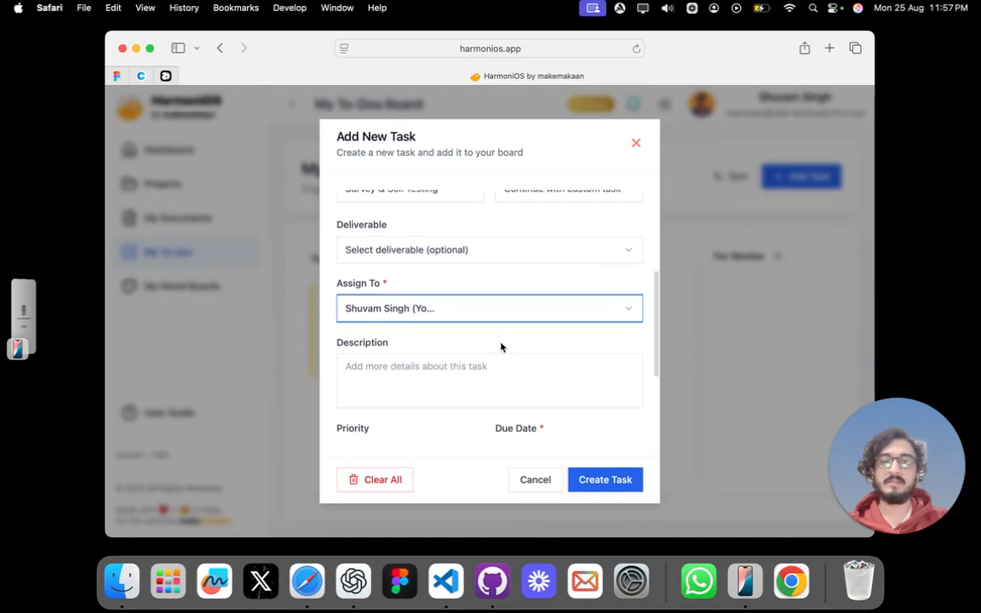
- Keep Medium priority, set the due date to August 26th, 2025, and create the custom work task
scroll(501, 346, down, 2)
click(487, 302)
scroll(487, 303, down, 1)
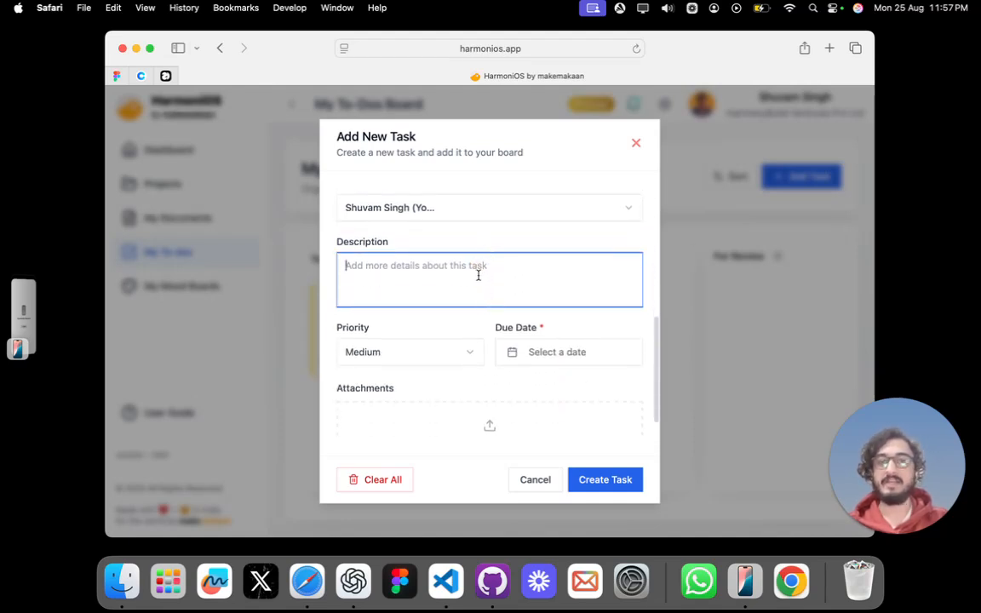
scroll(495, 266, down, 2)
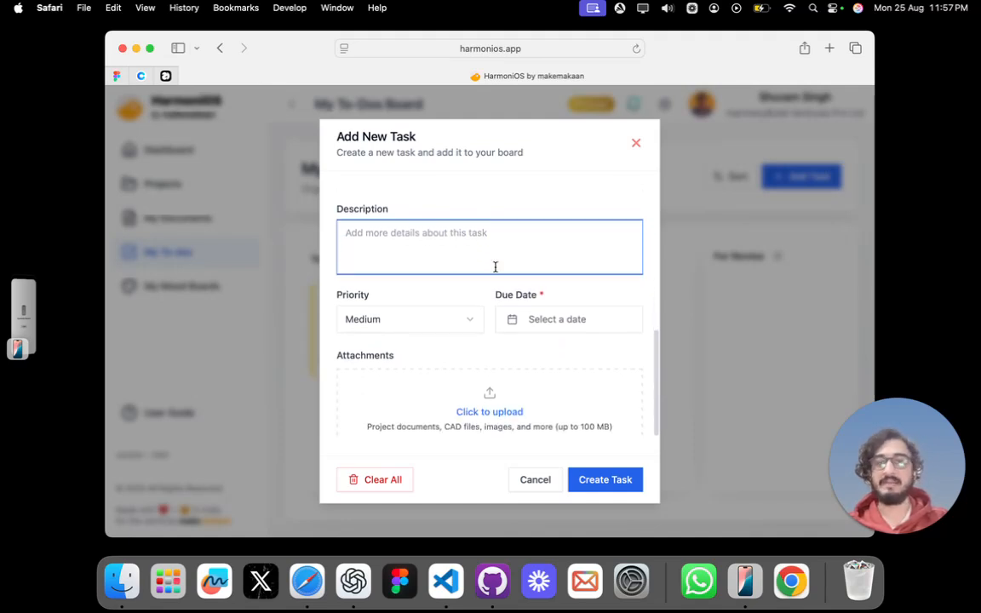
click(462, 304)
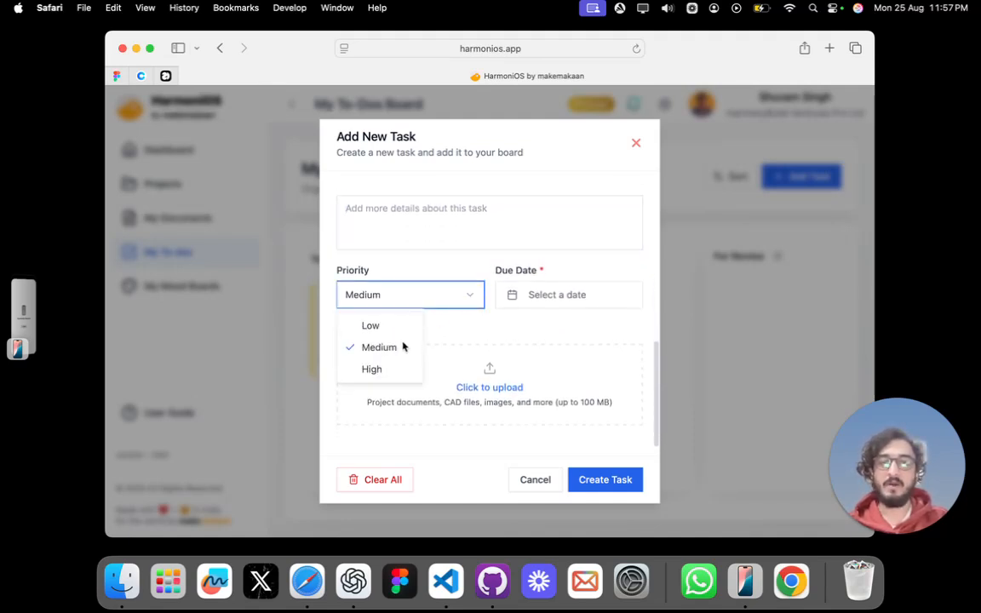
click(563, 297)
click(565, 510)
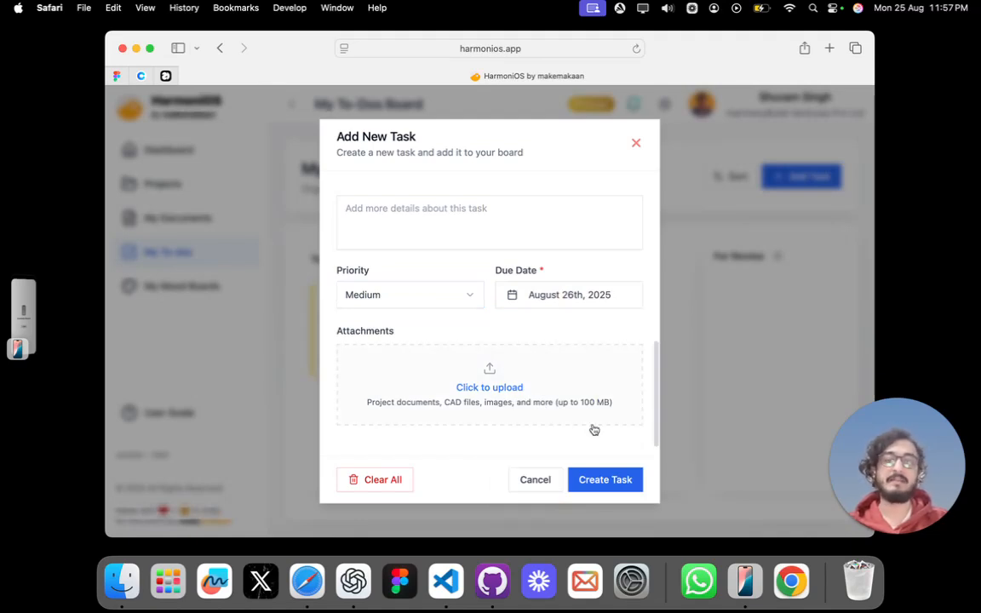
click(591, 482)
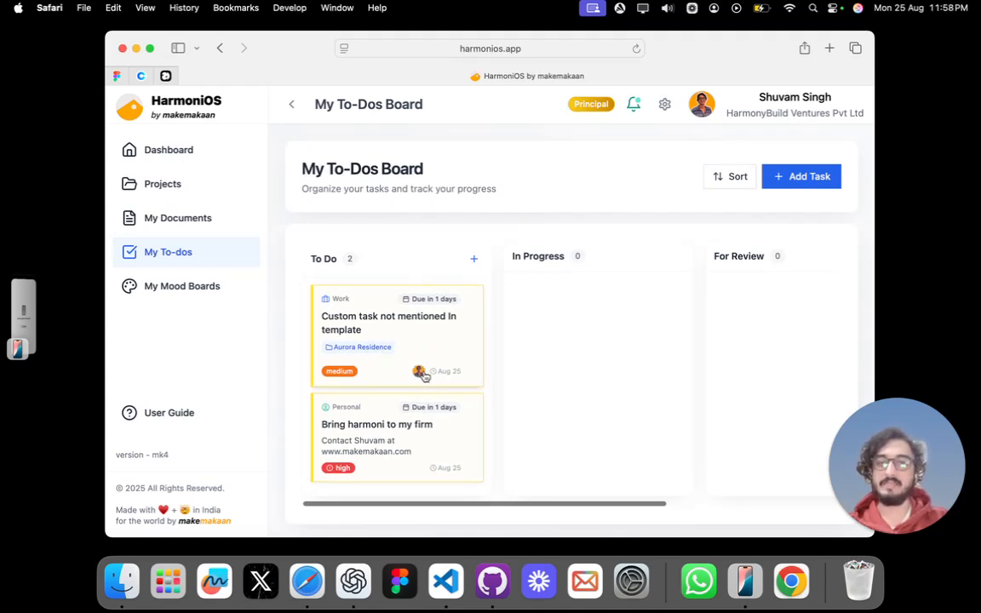
- Review the details of the personal task "Bring harmoni to my firm" and of the custom work task, closing each
click(399, 455)
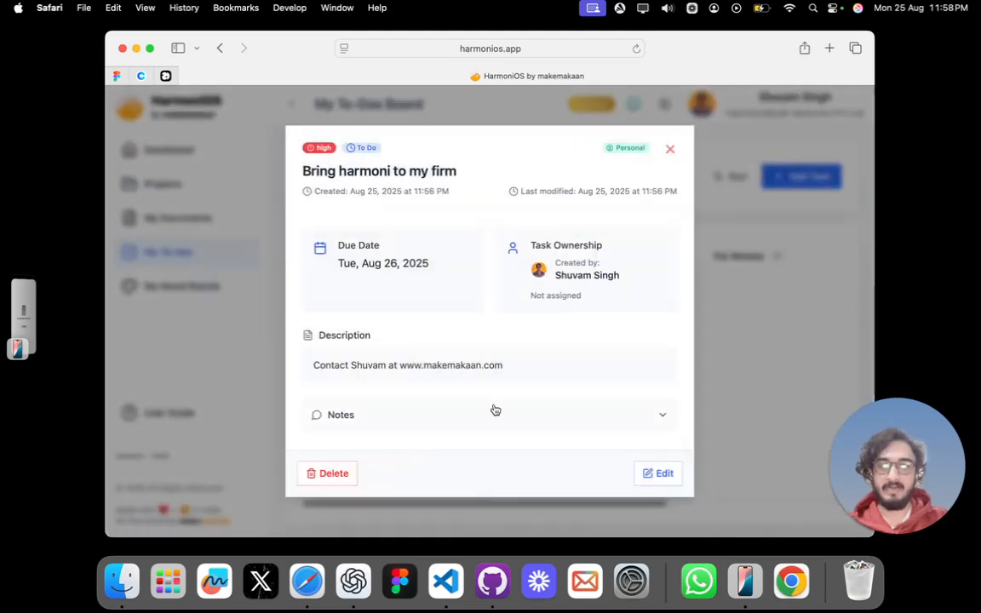
click(236, 399)
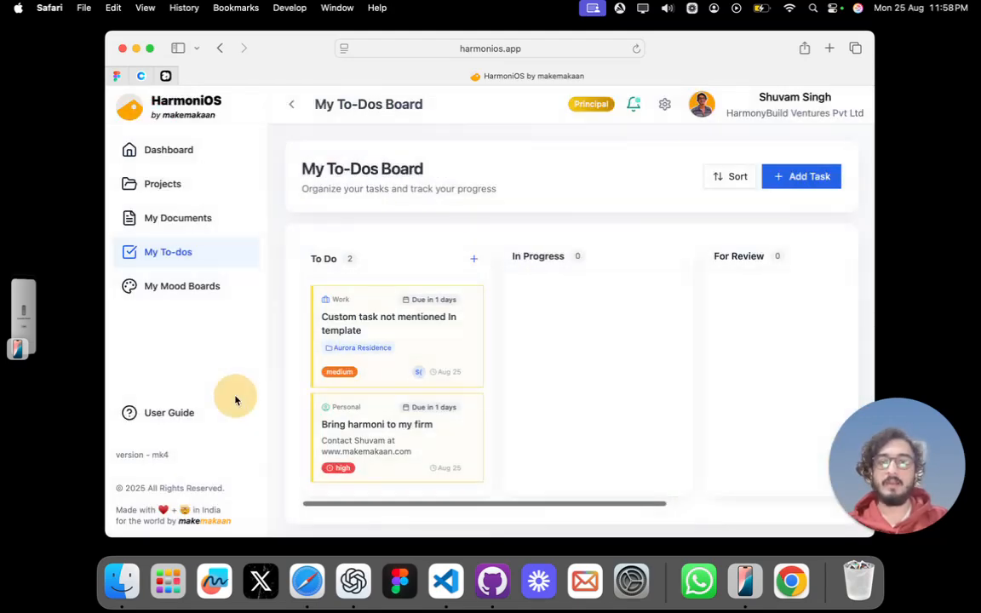
click(372, 349)
scroll(425, 332, down, 1)
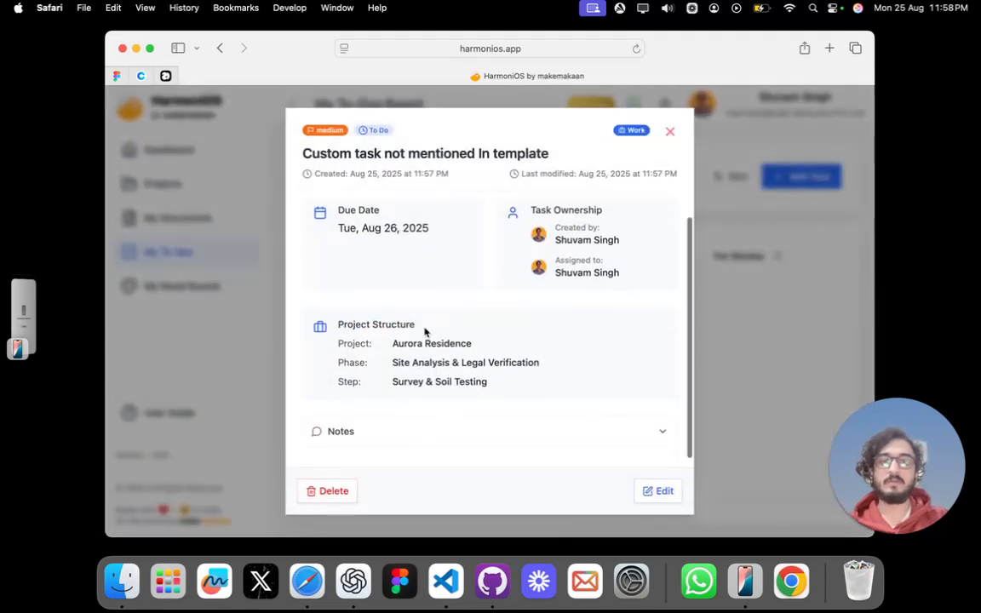
scroll(561, 241, up, 1)
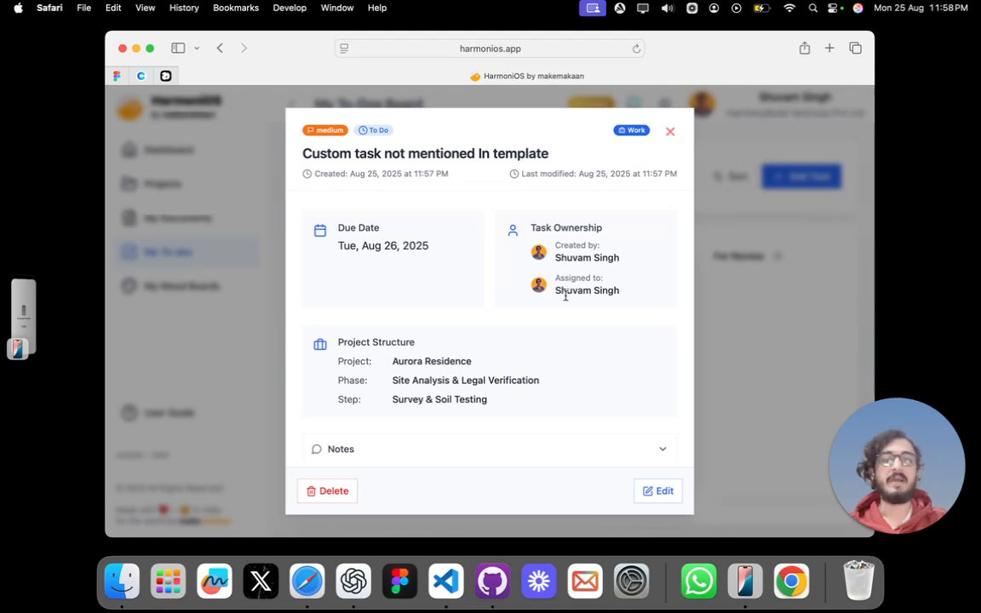
scroll(565, 292, down, 1)
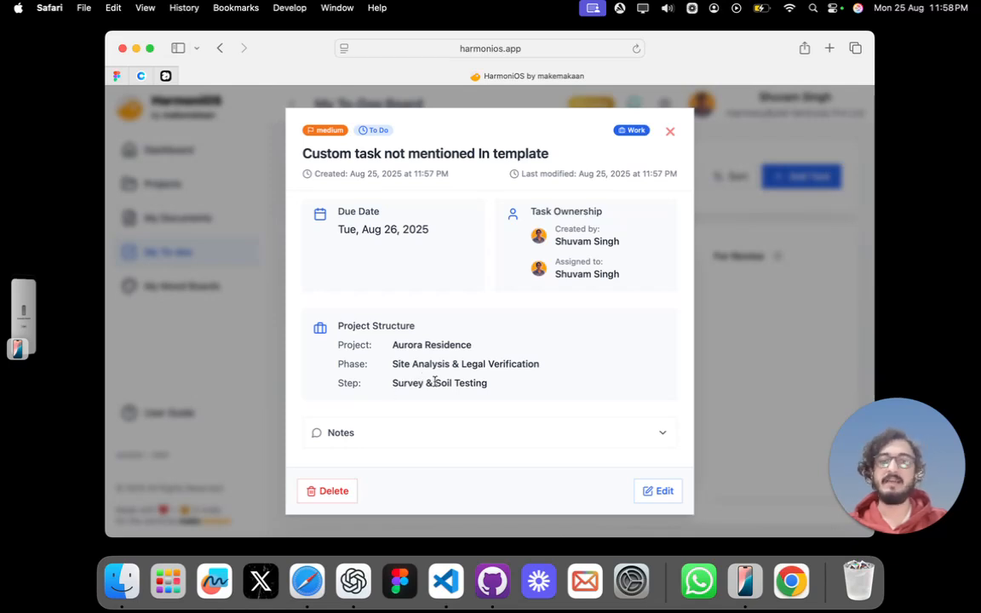
click(267, 416)
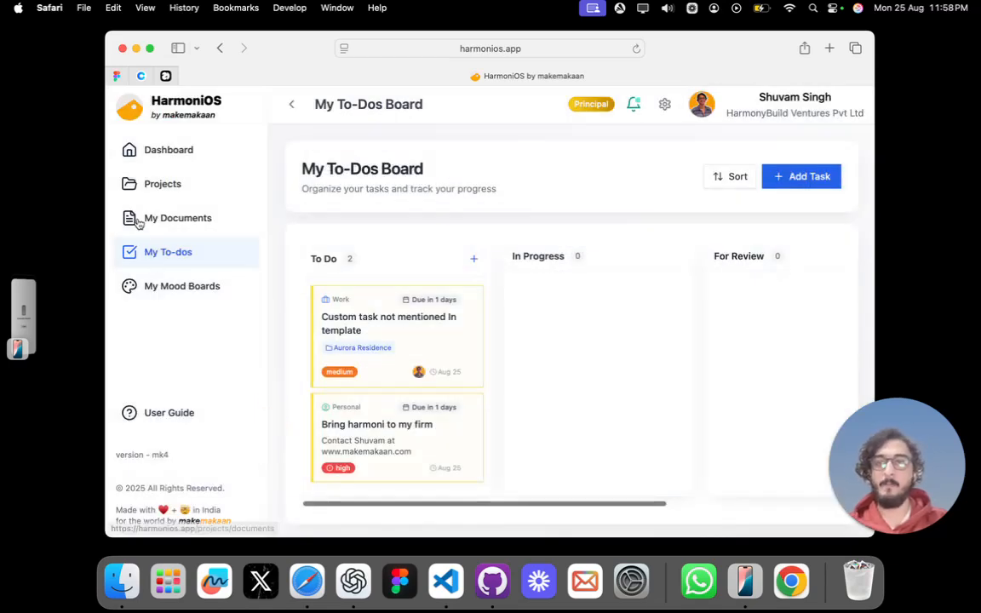
- Start another task in the To Do column and set its task type to Work
click(474, 260)
click(474, 261)
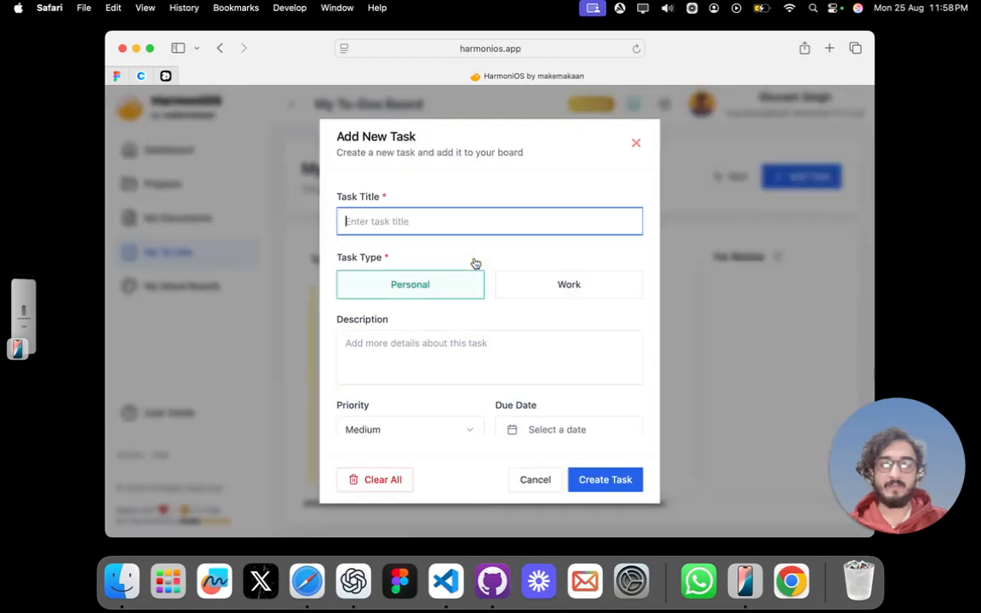
click(540, 294)
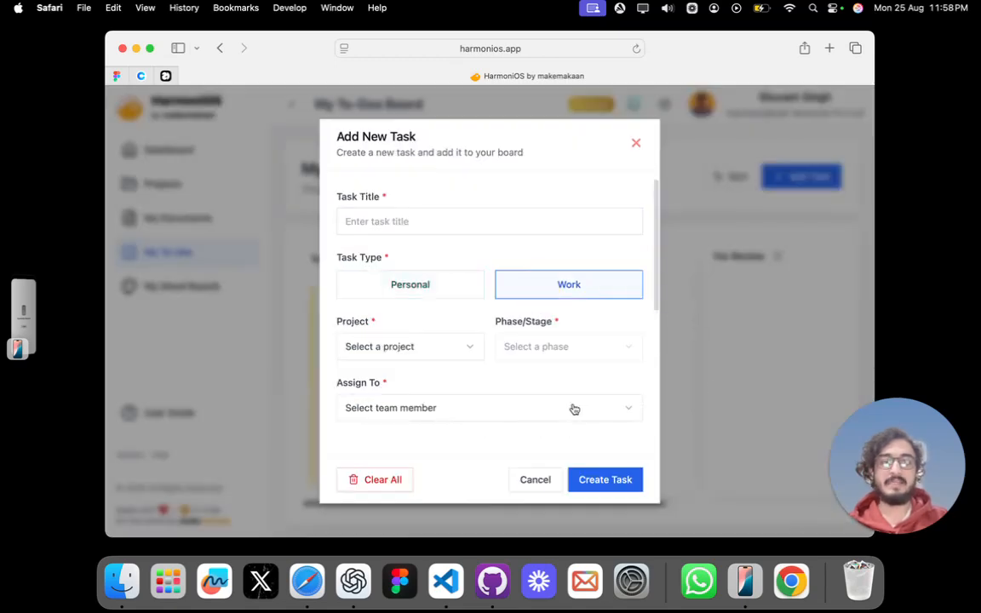
scroll(574, 410, down, 2)
scroll(554, 313, up, 2)
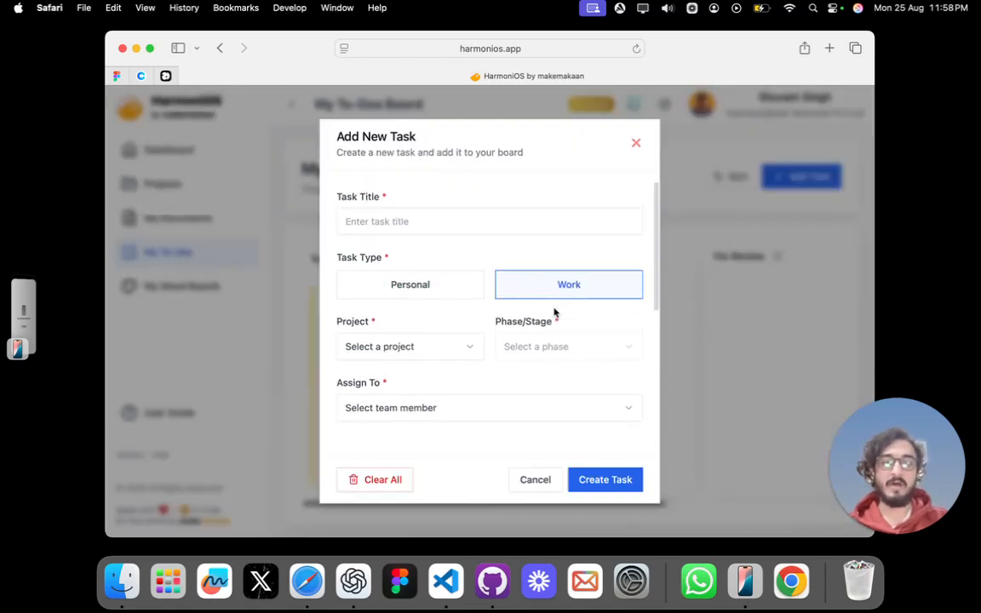
- Set the new work task's due date to August 27th, 2025 and create the task
scroll(446, 221, down, 3)
click(532, 321)
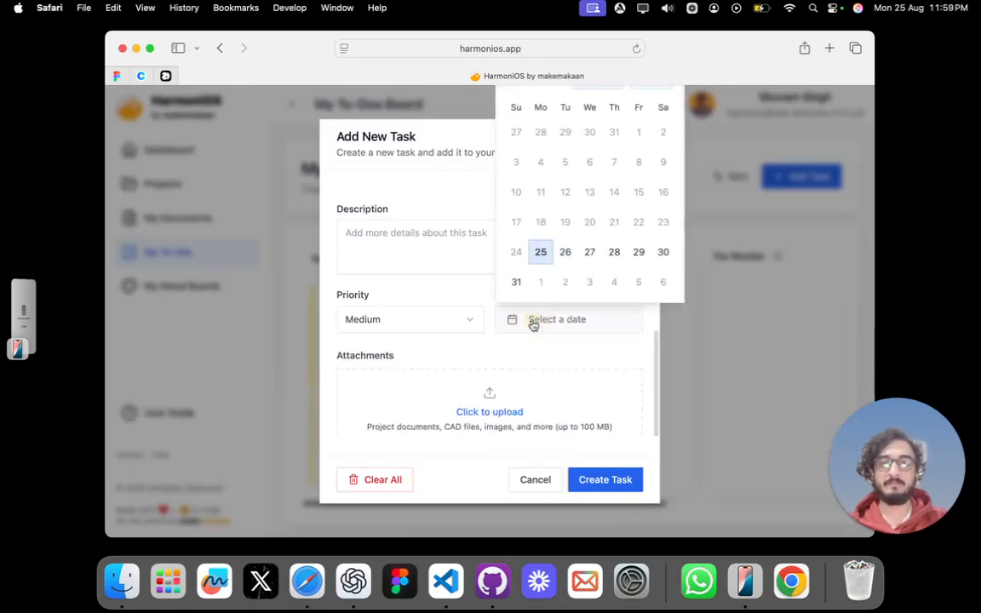
click(589, 250)
scroll(523, 396, down, 1)
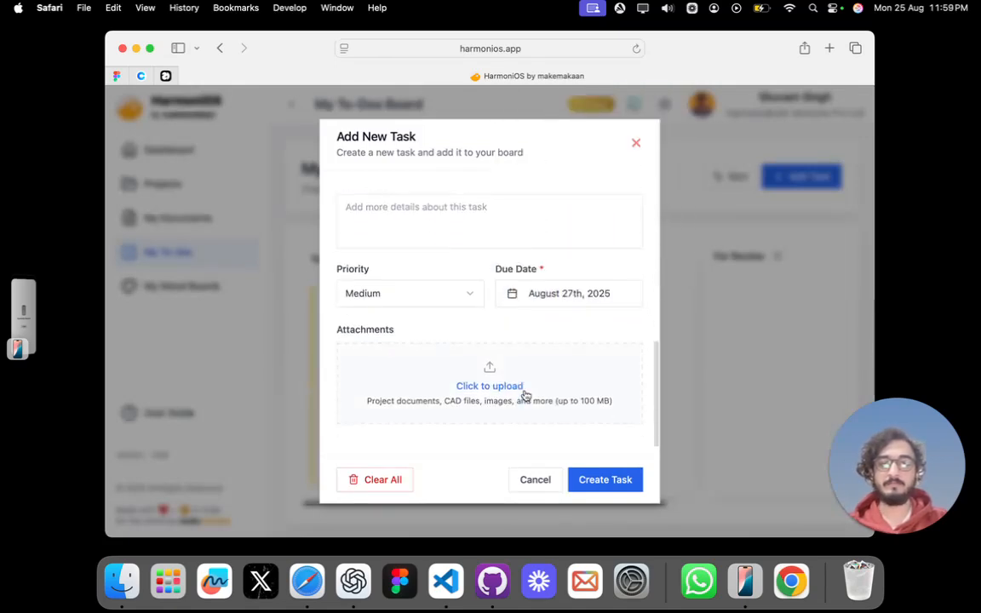
click(587, 482)
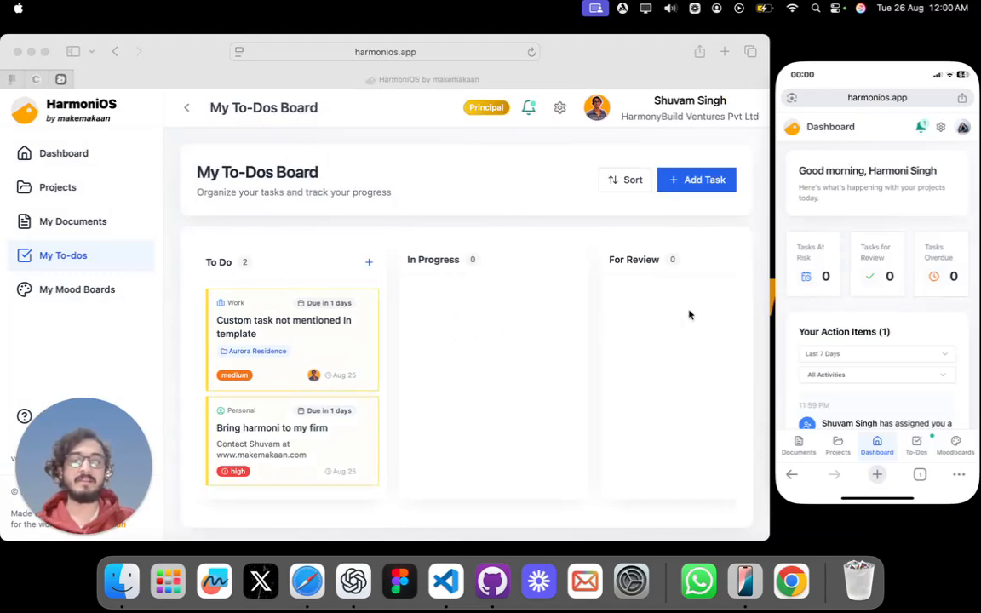
- Switch to the mirrored phone and check the assignee's notifications and dashboard action items for the newly assigned task
click(920, 127)
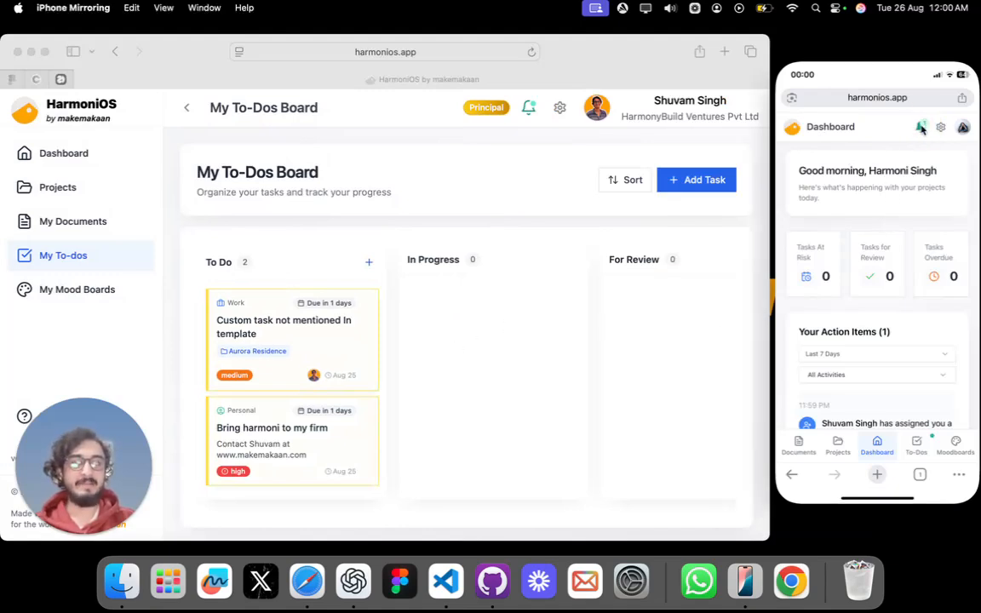
click(920, 127)
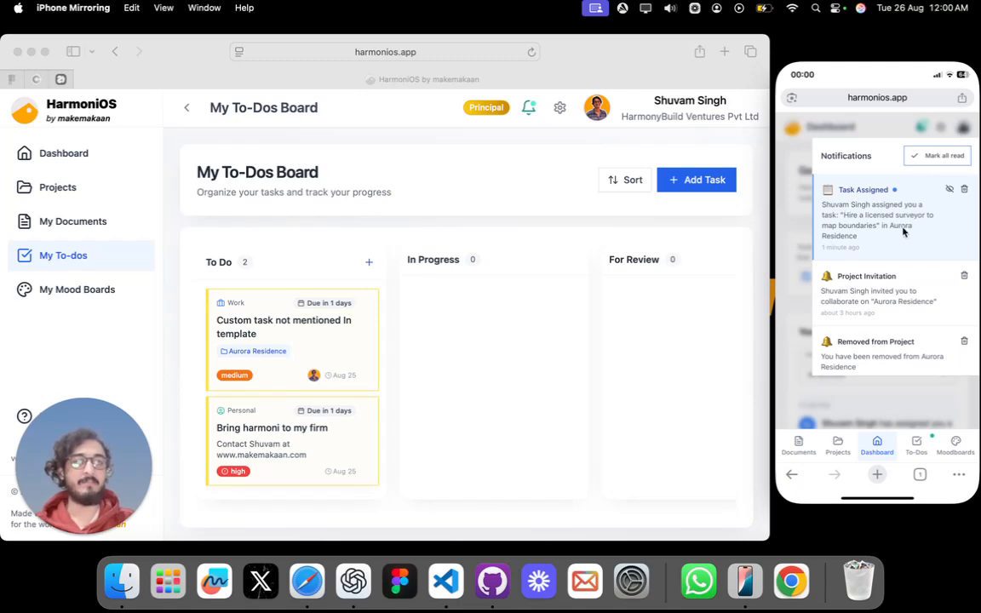
click(803, 241)
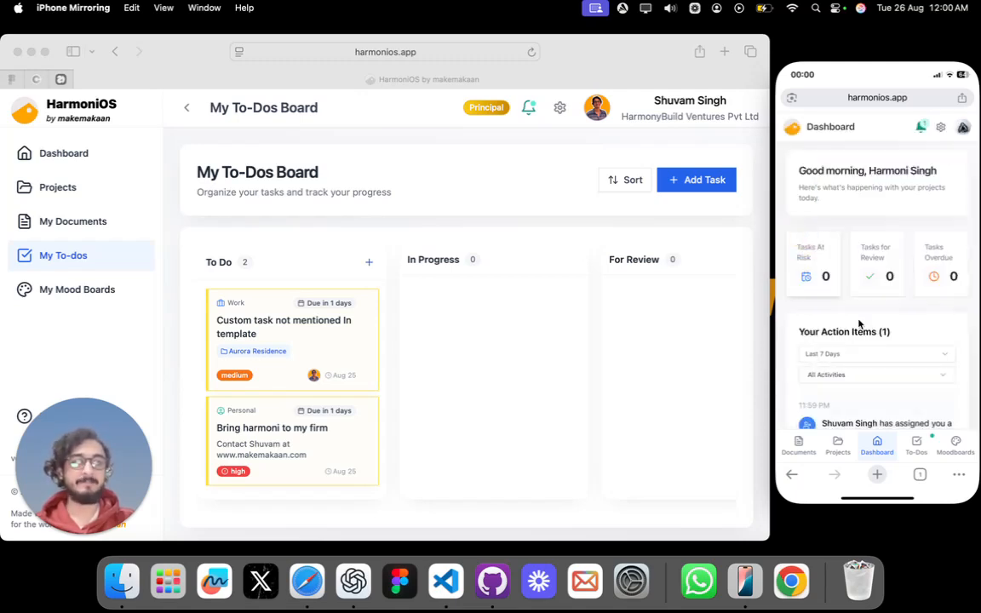
scroll(859, 324, down, 3)
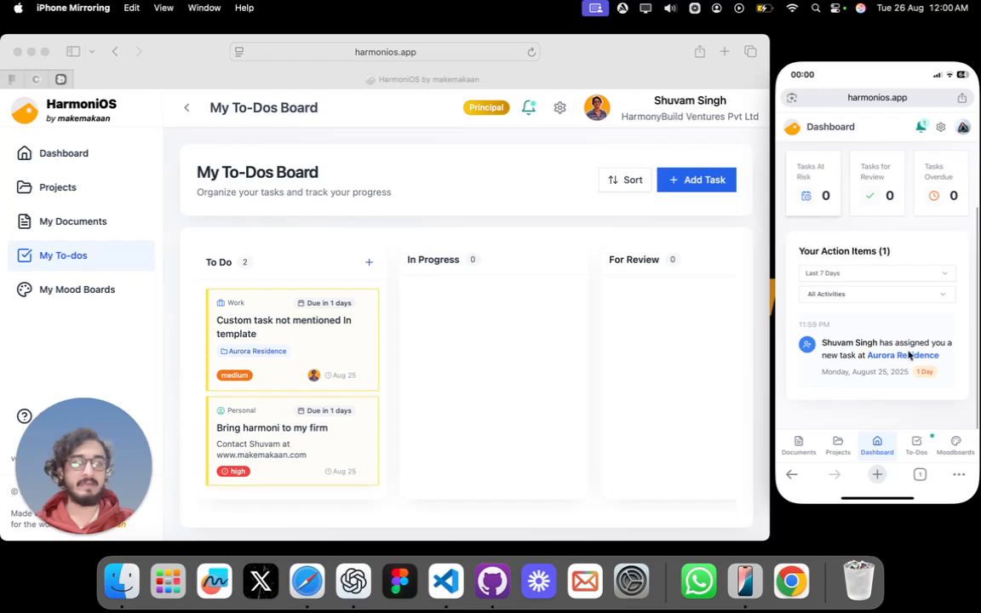
- Review the details of the "Hire a licensed surveyor to map boundaries" task on the phone's To-Dos board
click(916, 446)
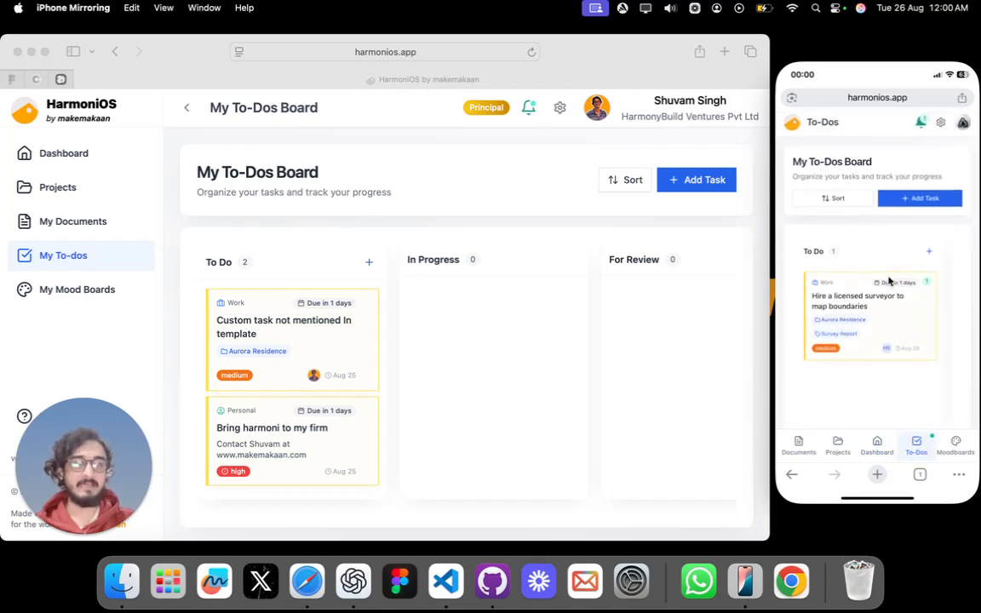
click(886, 328)
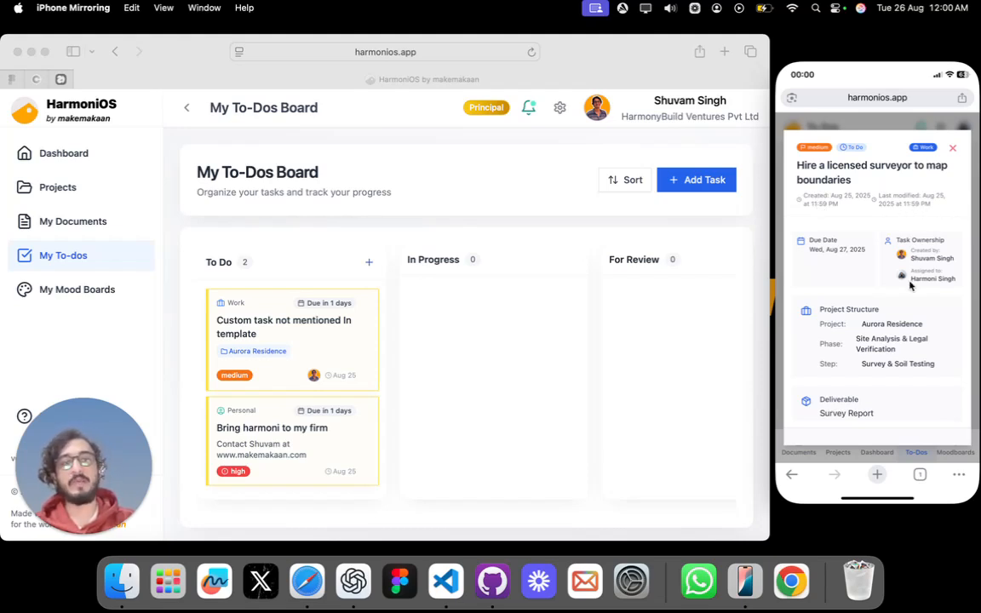
scroll(909, 287, down, 4)
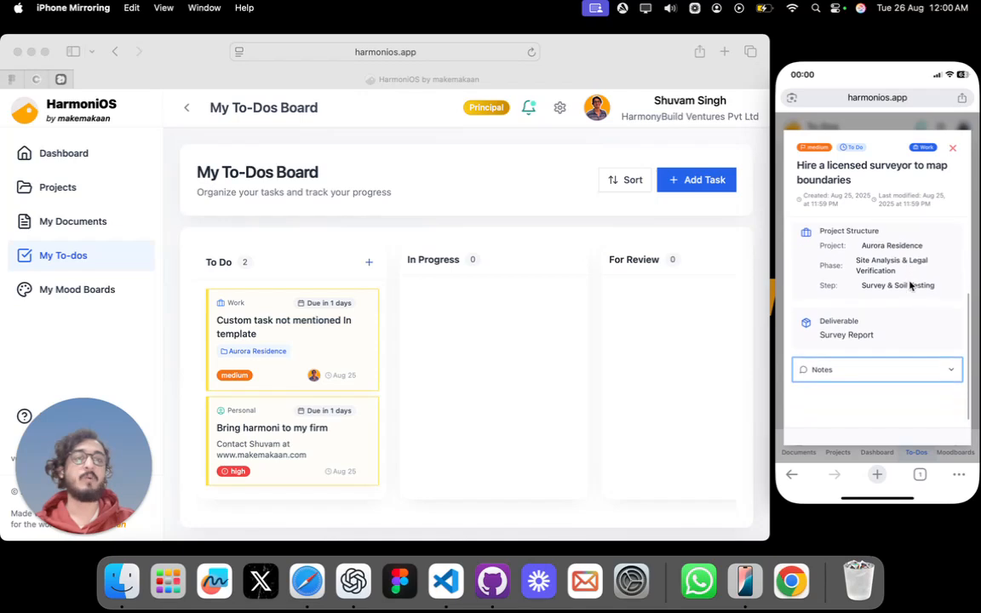
scroll(909, 286, up, 4)
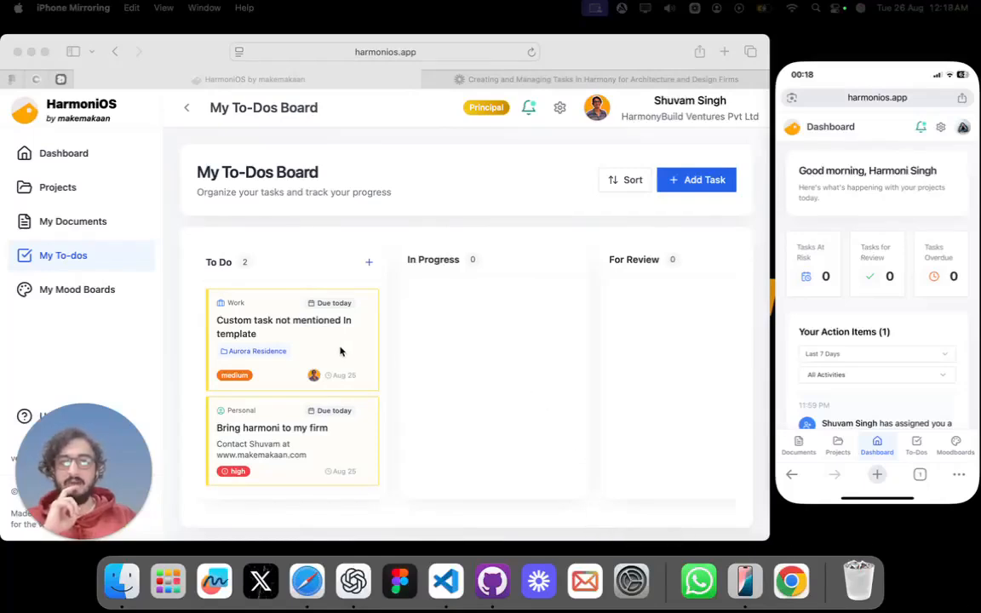
- Open the "Custom task not mentioned In template" task for editing and add "EDITED" to the start of its title
click(340, 350)
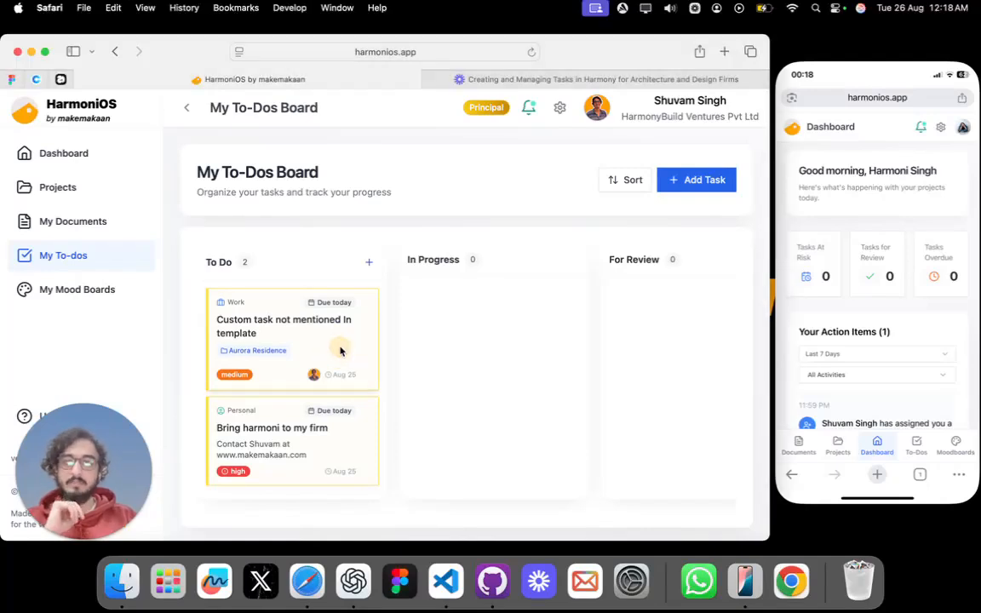
click(329, 346)
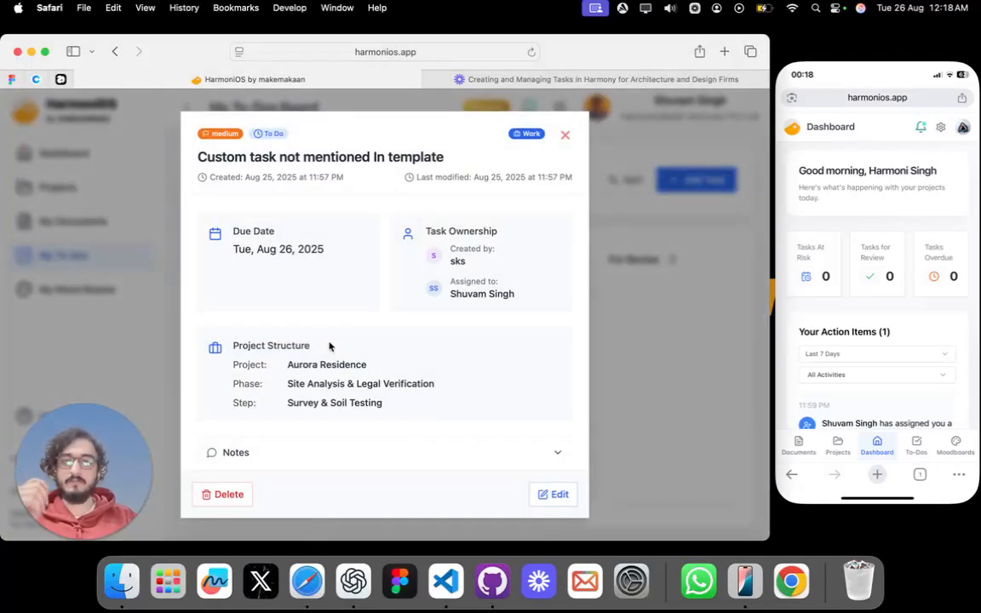
scroll(367, 416, down, 1)
click(552, 494)
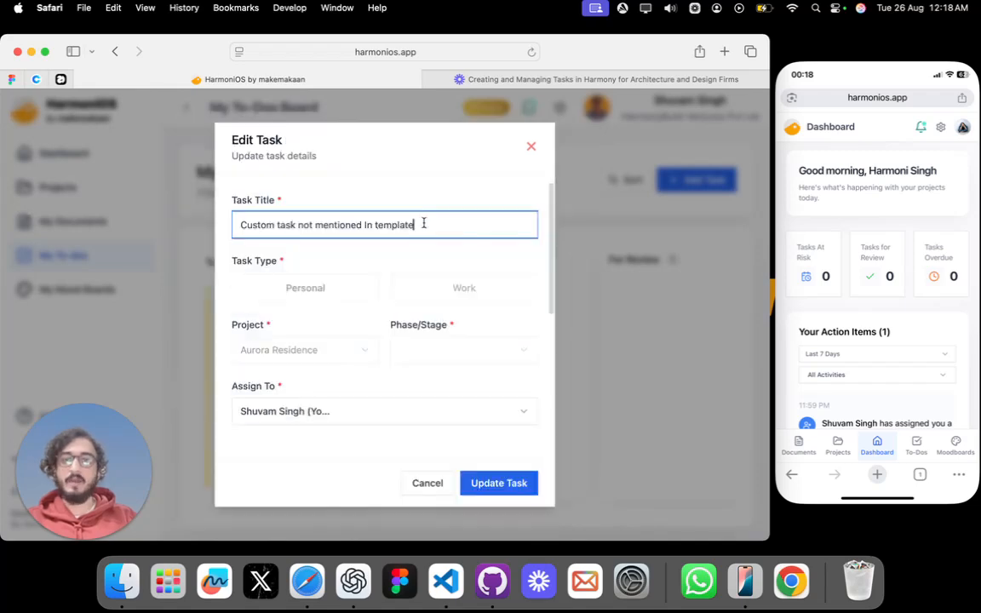
click(258, 224)
triple_click(258, 224)
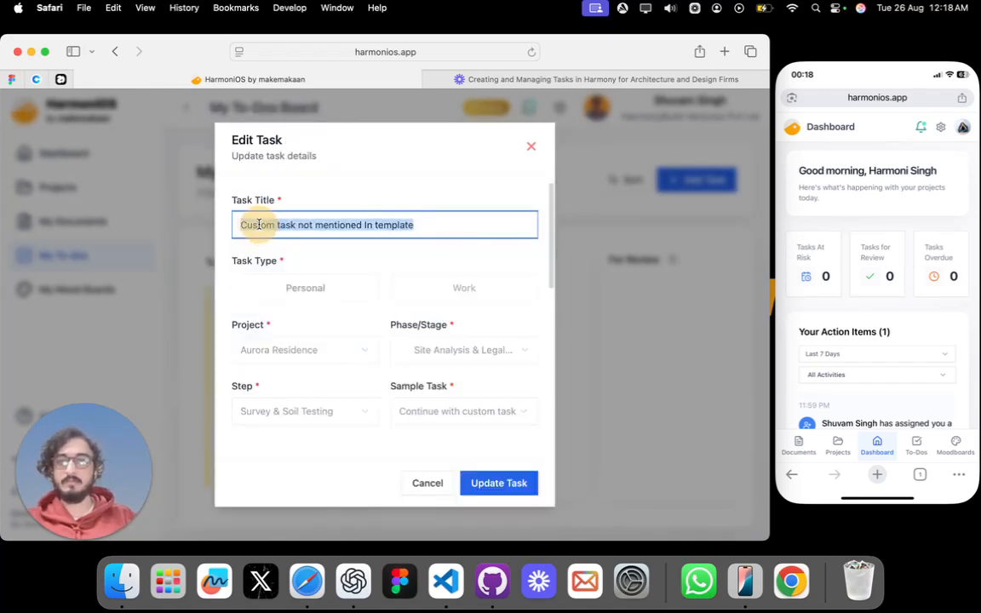
click(241, 223)
text(EDITED)
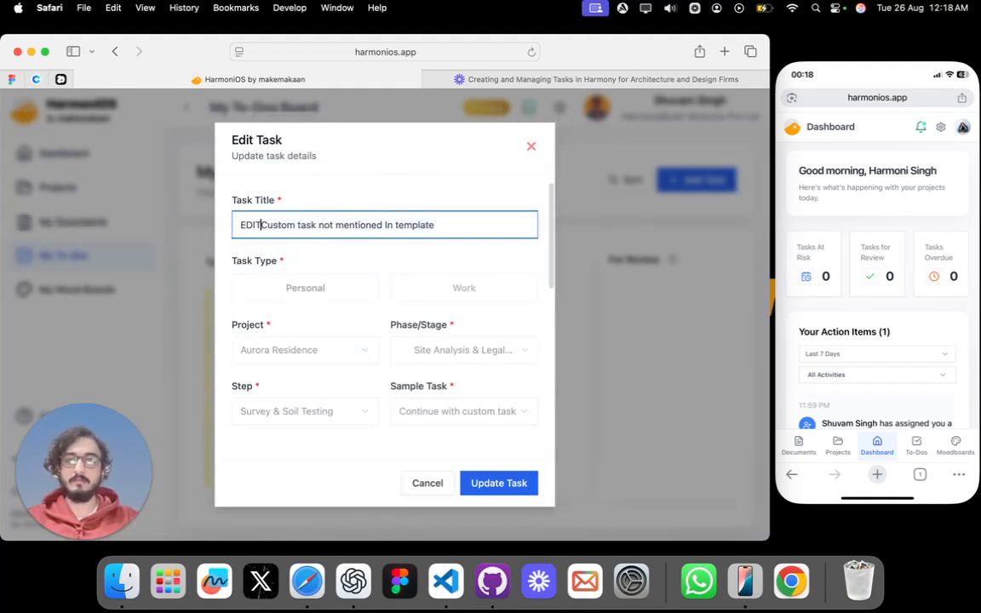
- Set the custom task's due date to August 27th, 2025
scroll(316, 289, down, 2)
scroll(316, 290, down, 3)
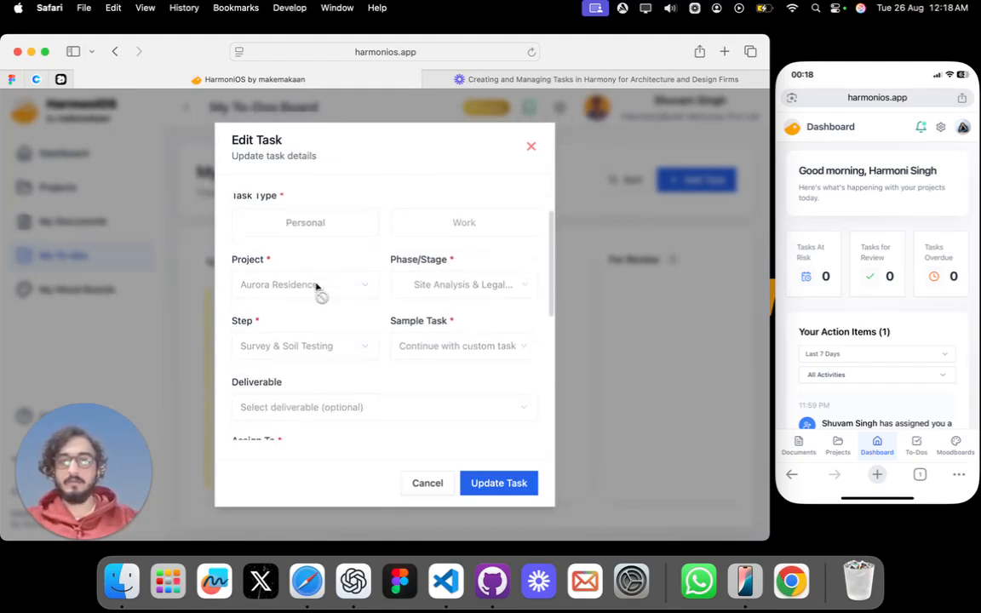
scroll(316, 289, up, 3)
scroll(316, 290, down, 5)
scroll(317, 288, down, 5)
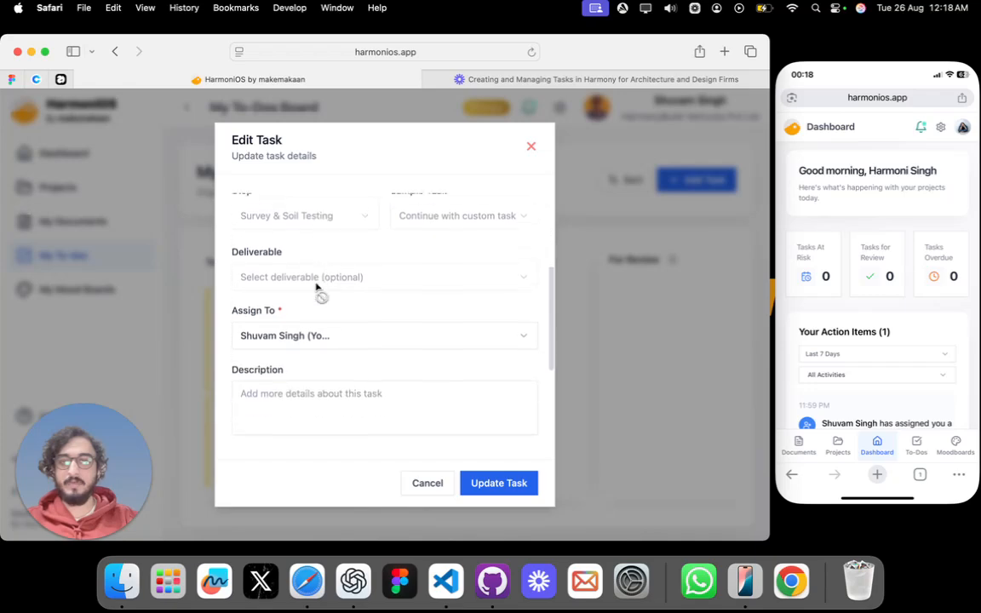
scroll(401, 398, down, 4)
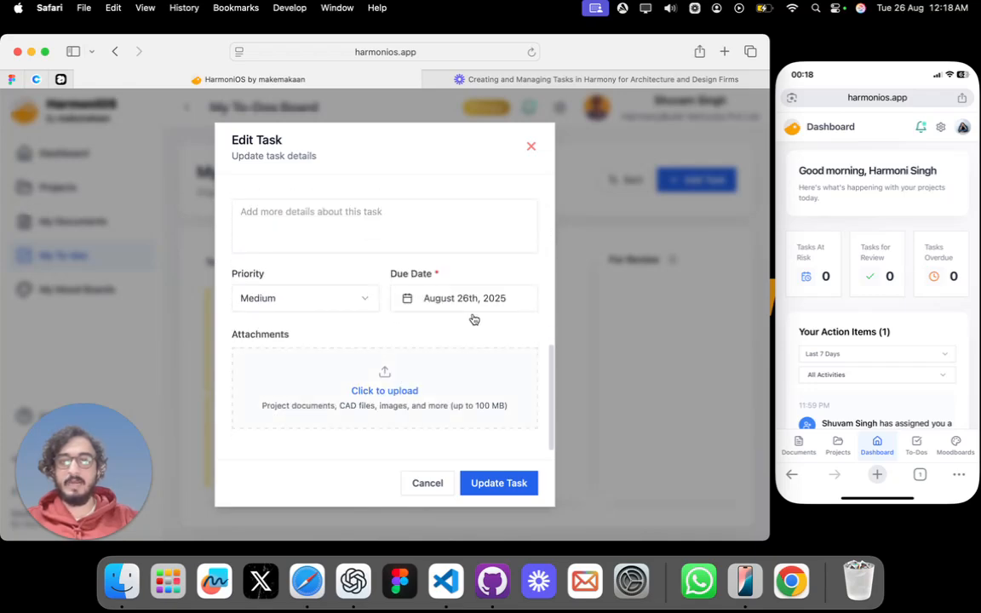
click(480, 299)
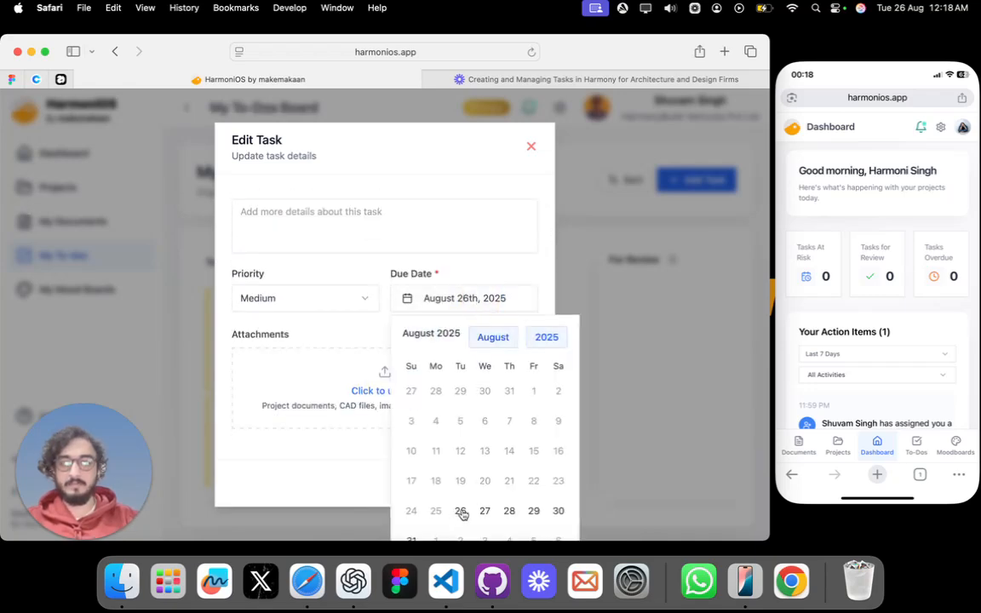
click(485, 510)
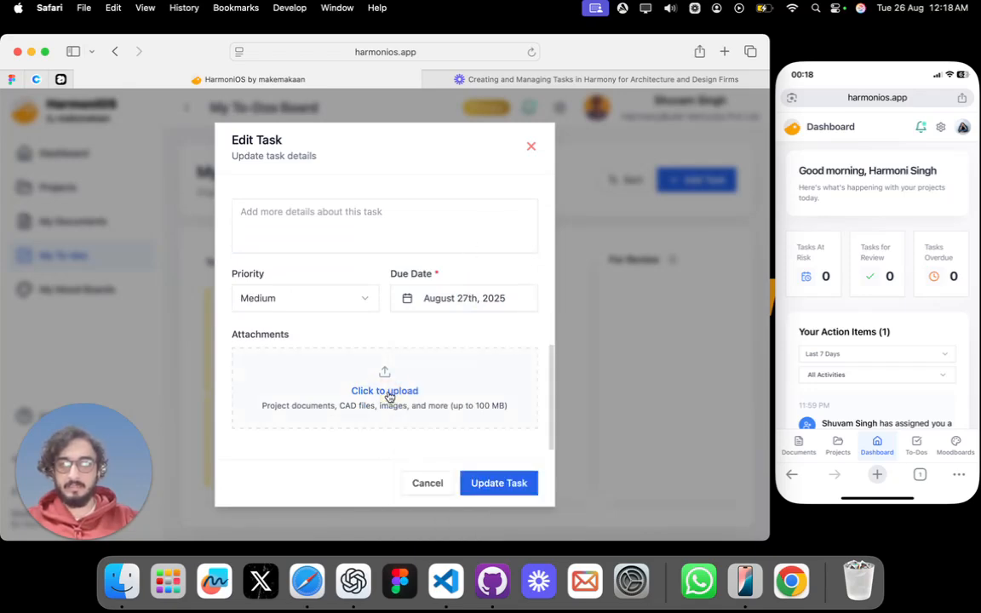
- Attach Proj1 Insp.jpg from the Desktop to the custom task and save the task update
click(399, 394)
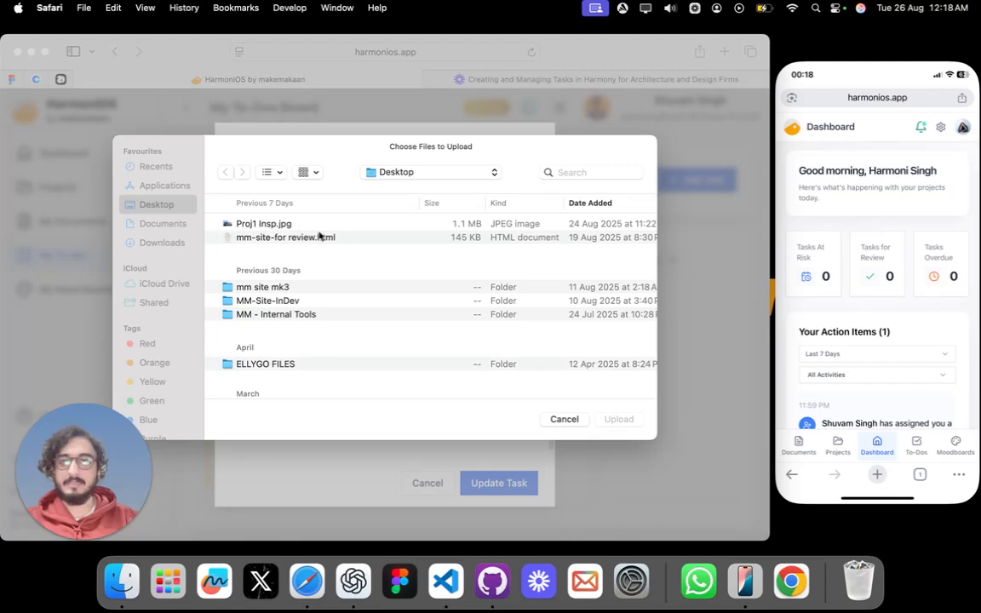
click(269, 225)
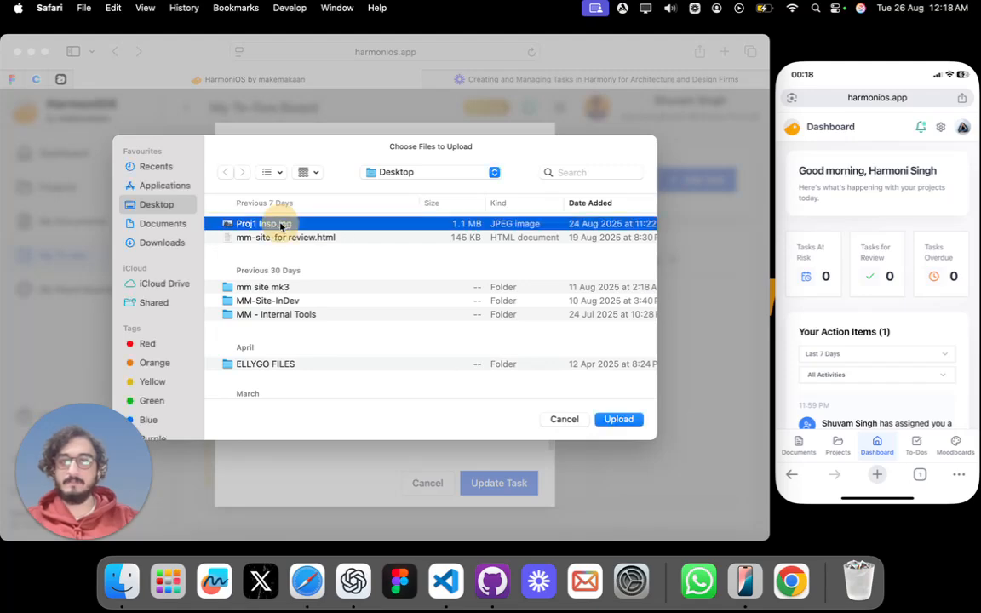
click(616, 419)
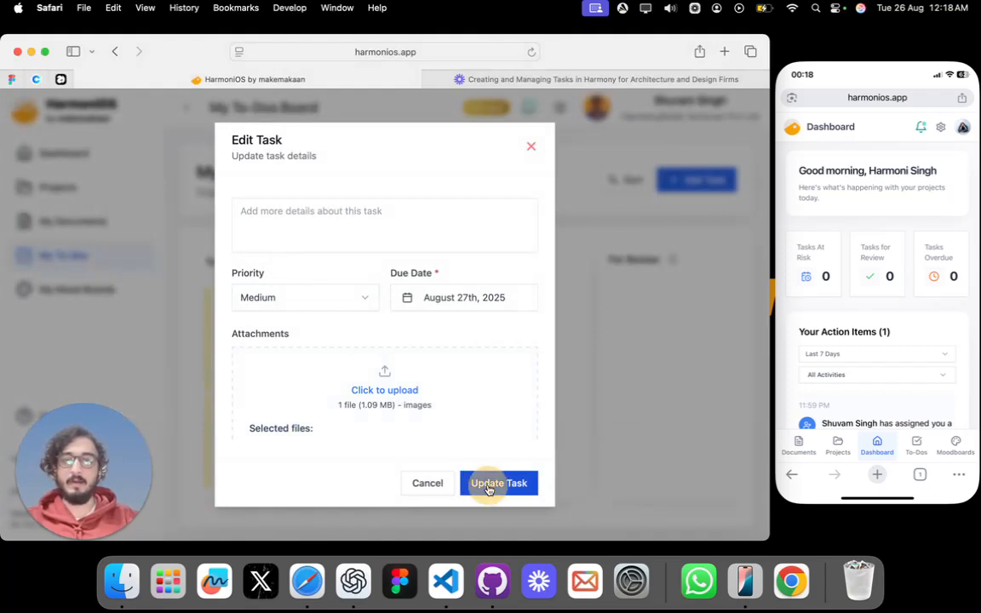
click(488, 483)
scroll(473, 320, down, 2)
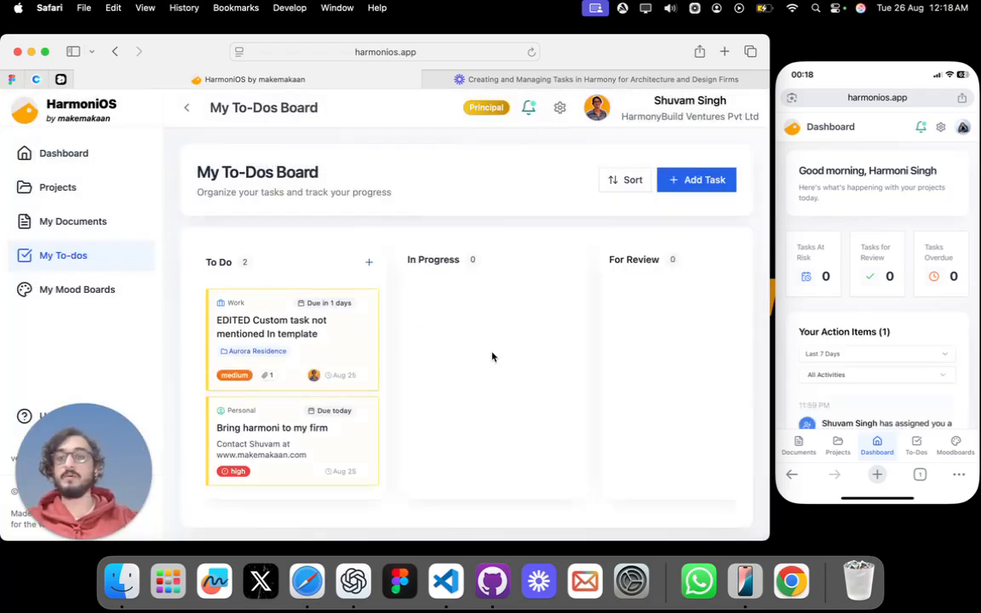
- Open the Aurora Residence project's details and go to the Project Tasks board in its tasks and timeline section
scroll(491, 357, right, 3)
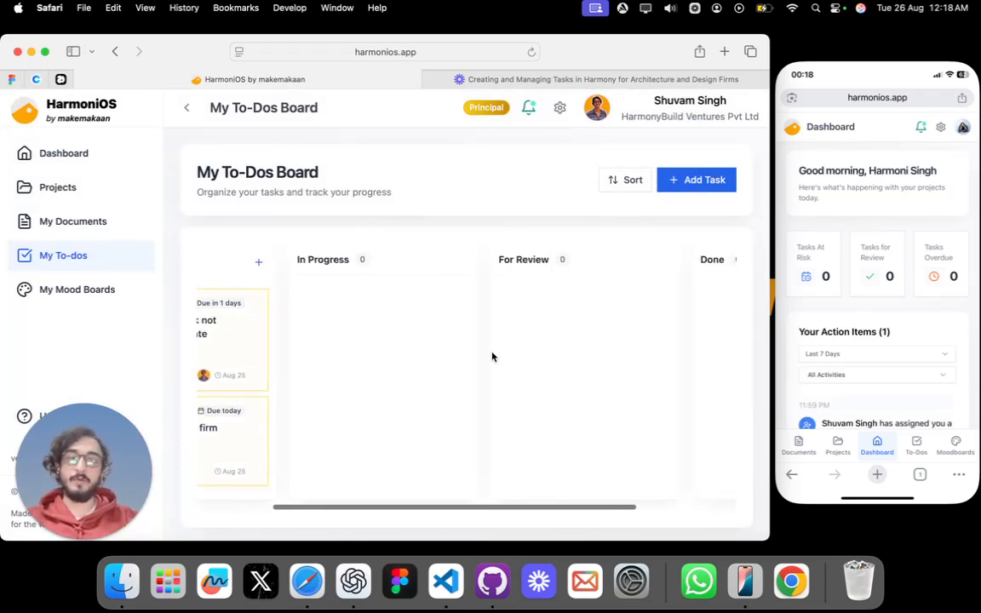
scroll(492, 356, left, 3)
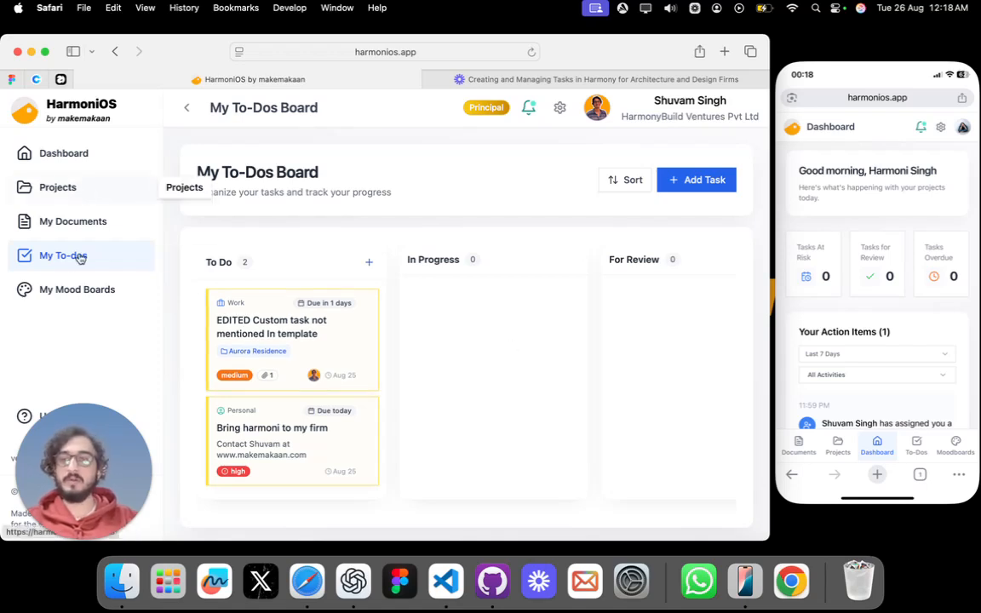
click(103, 189)
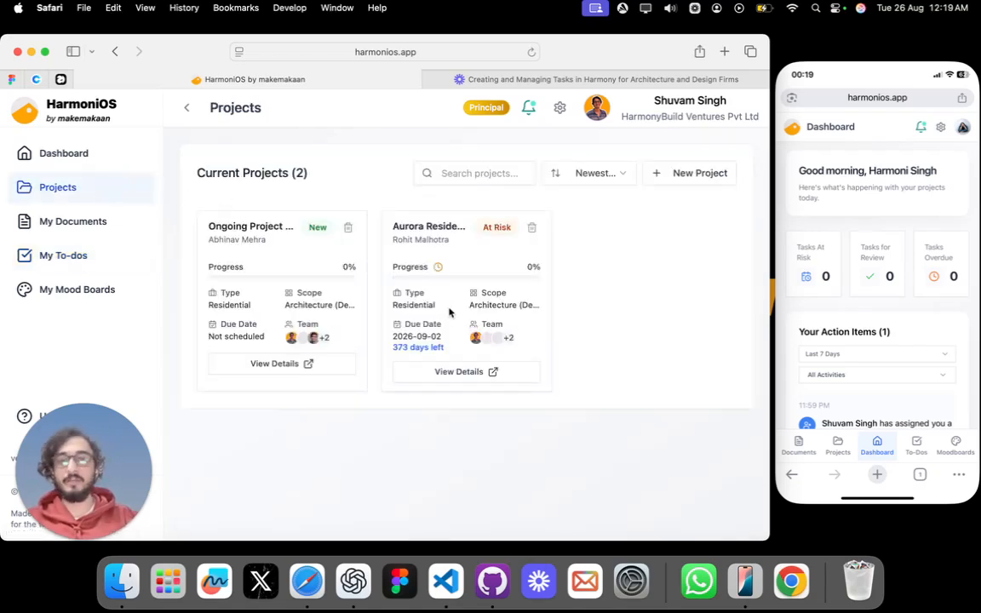
click(449, 375)
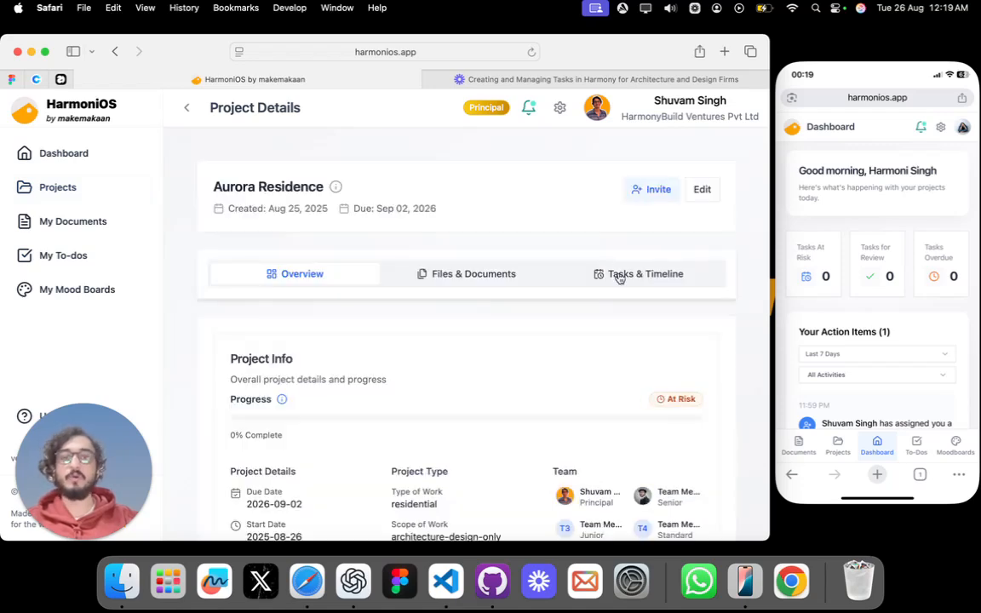
click(618, 275)
scroll(579, 331, down, 10)
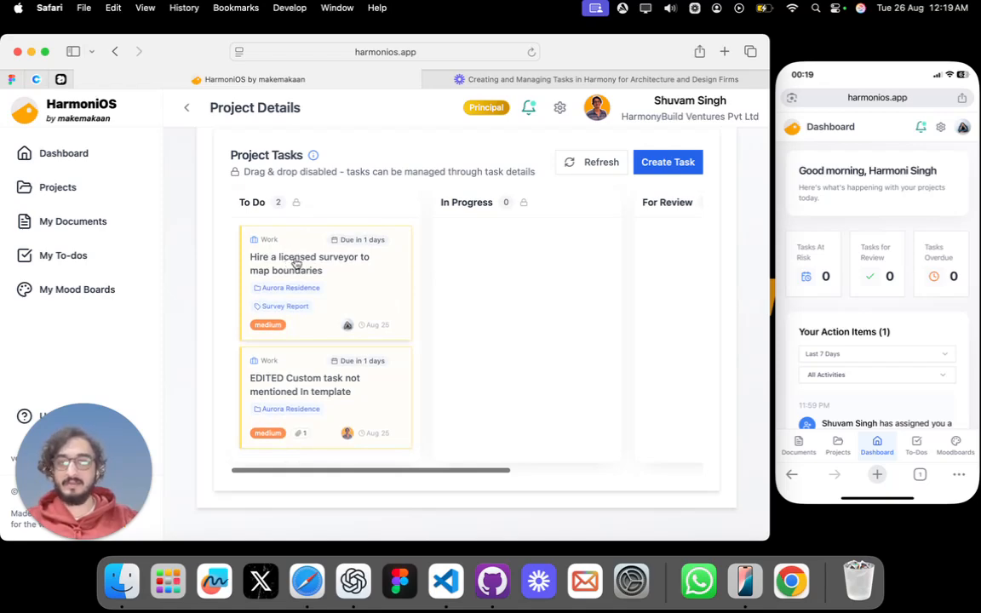
- Open the "Hire a licensed surveyor to map boundaries" task for editing and add "EDIT" to the start of its title
click(356, 271)
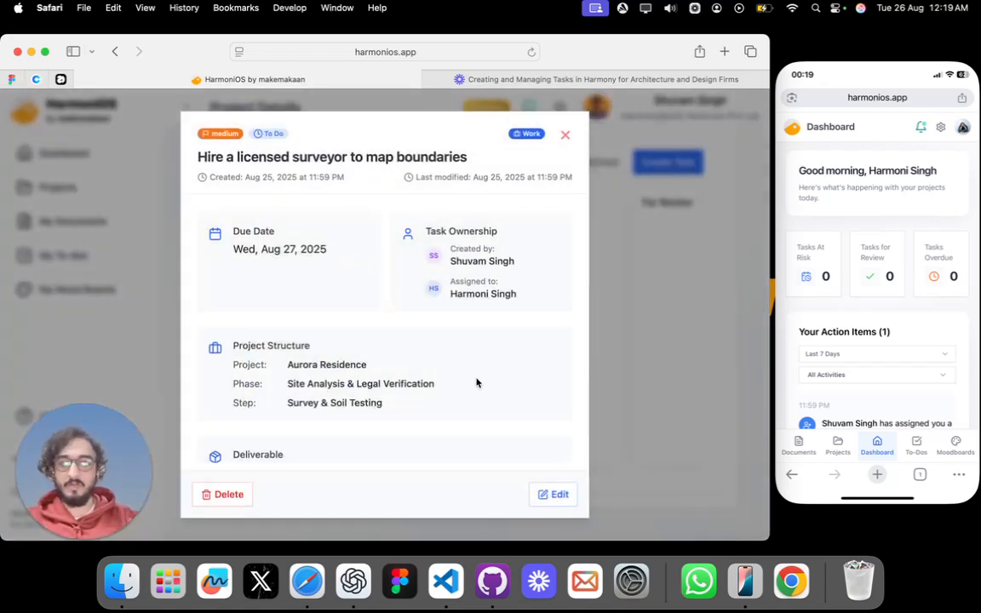
scroll(477, 383, down, 3)
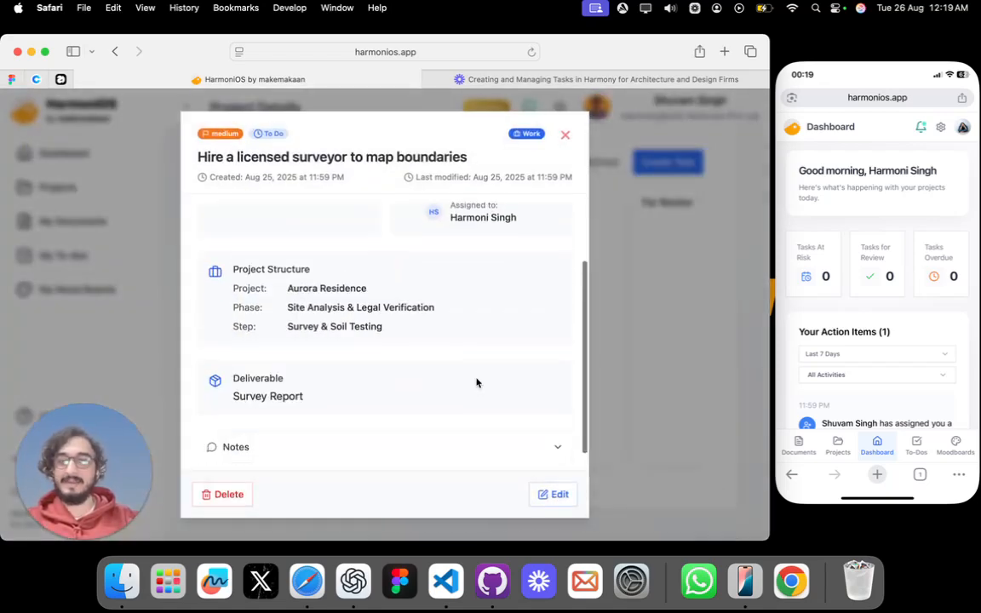
click(544, 498)
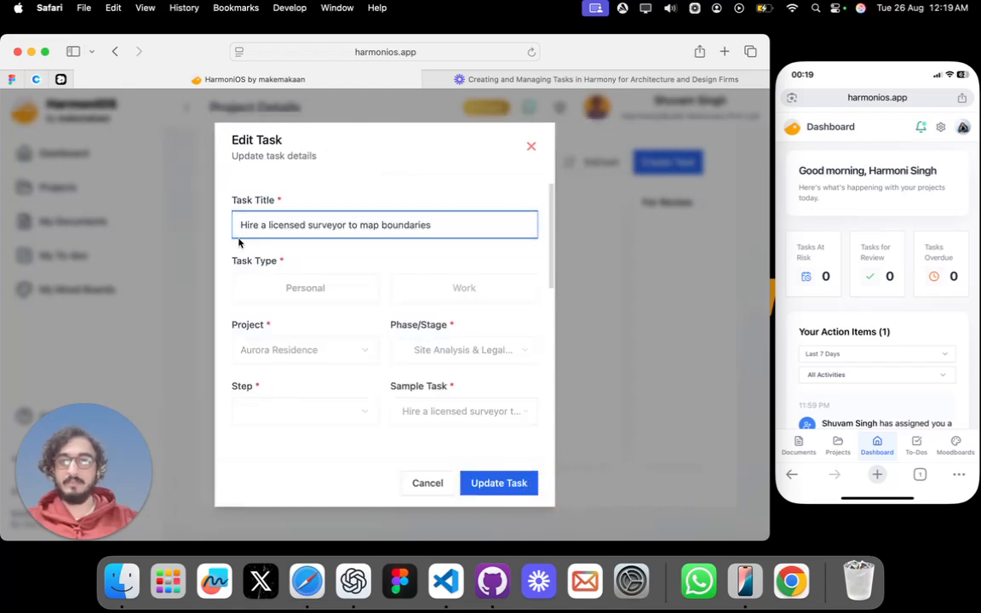
click(240, 225)
text(EDIT)
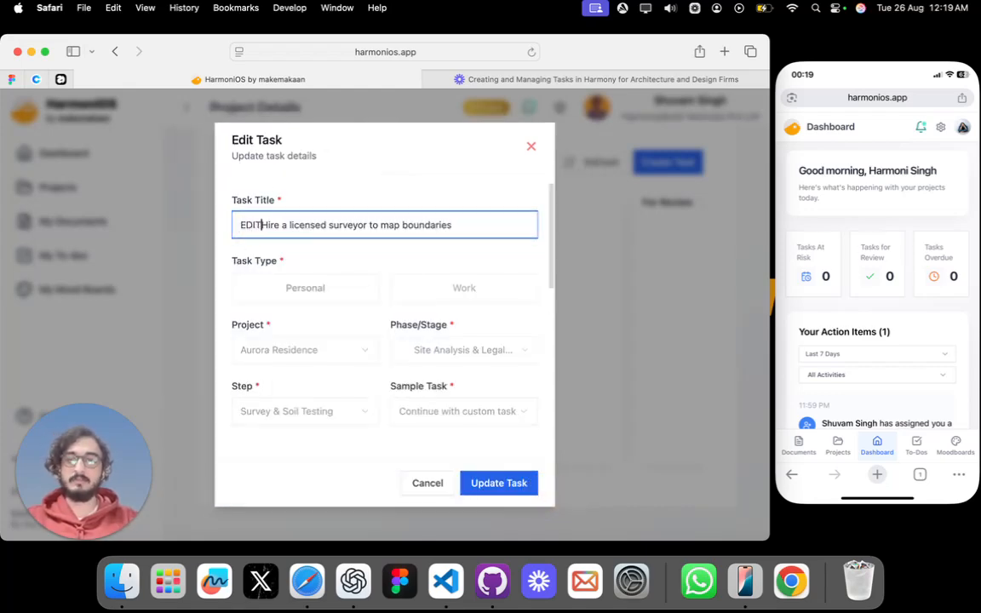
- Set the surveyor task's due date to August 28th, 2025
scroll(321, 354, down, 10)
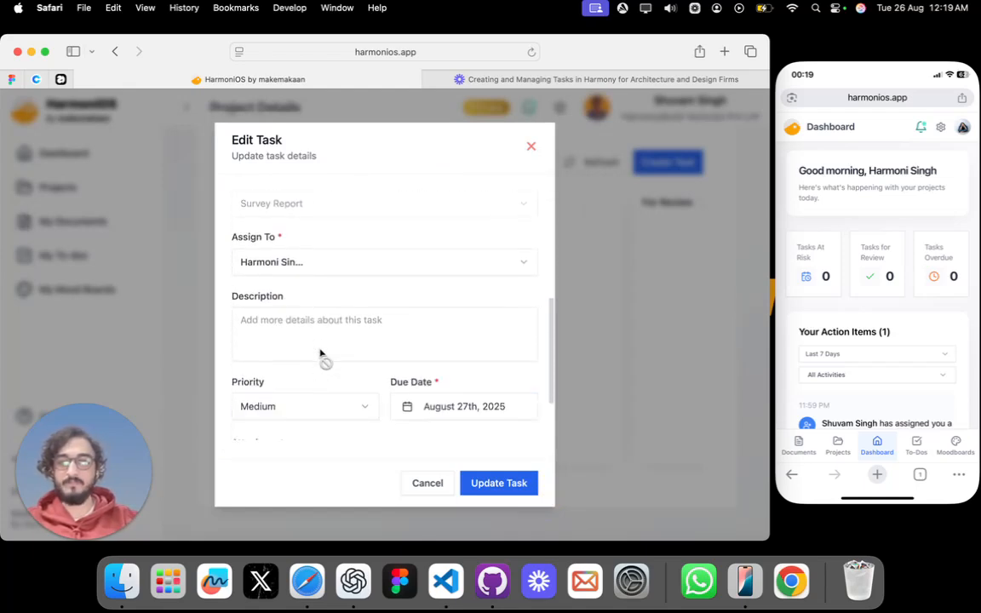
scroll(321, 354, down, 4)
click(418, 311)
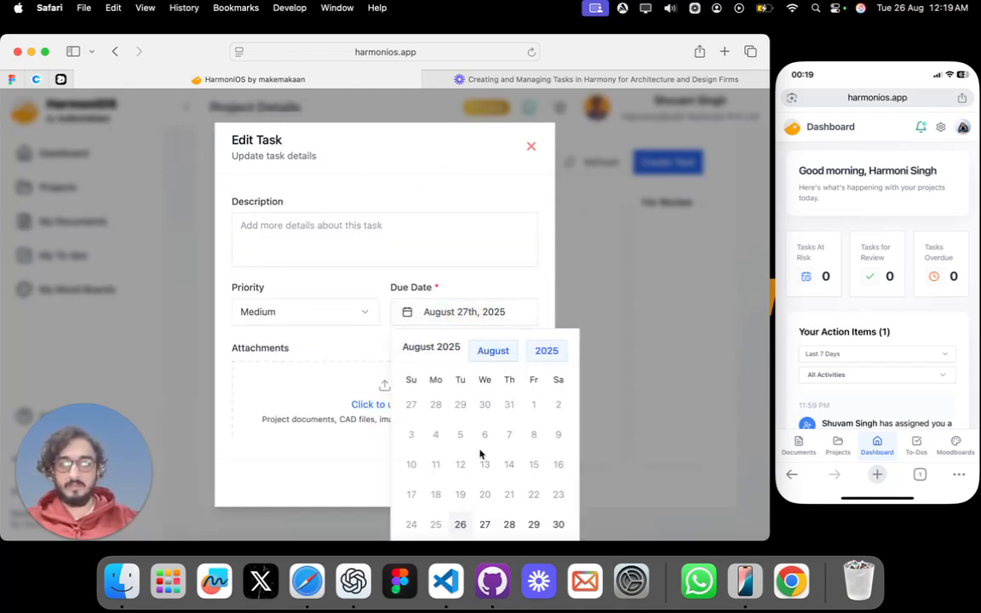
click(509, 524)
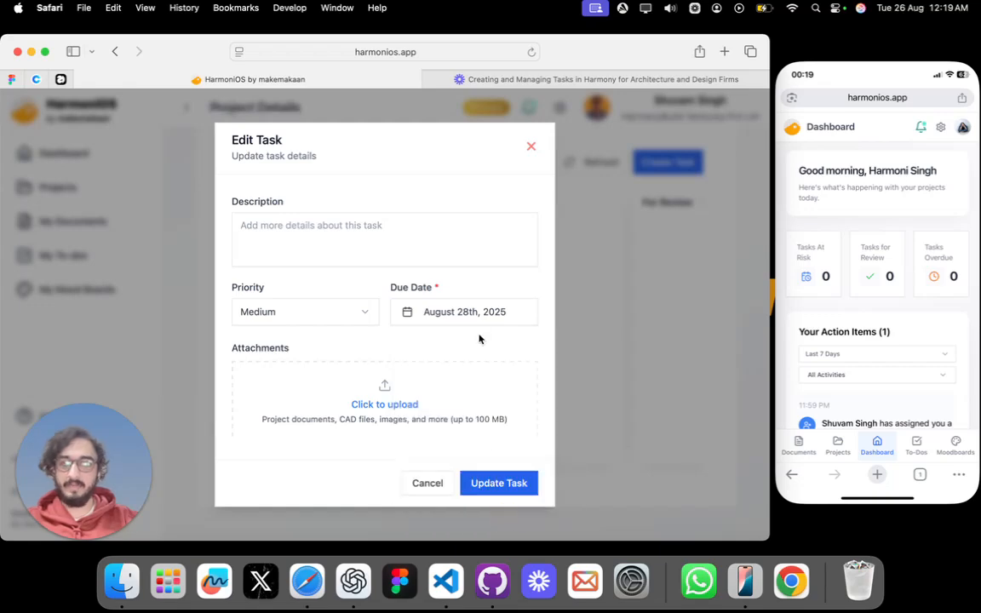
- Attach Proj1 Insp.jpg from the Desktop to the surveyor task and save the task update
scroll(479, 339, down, 1)
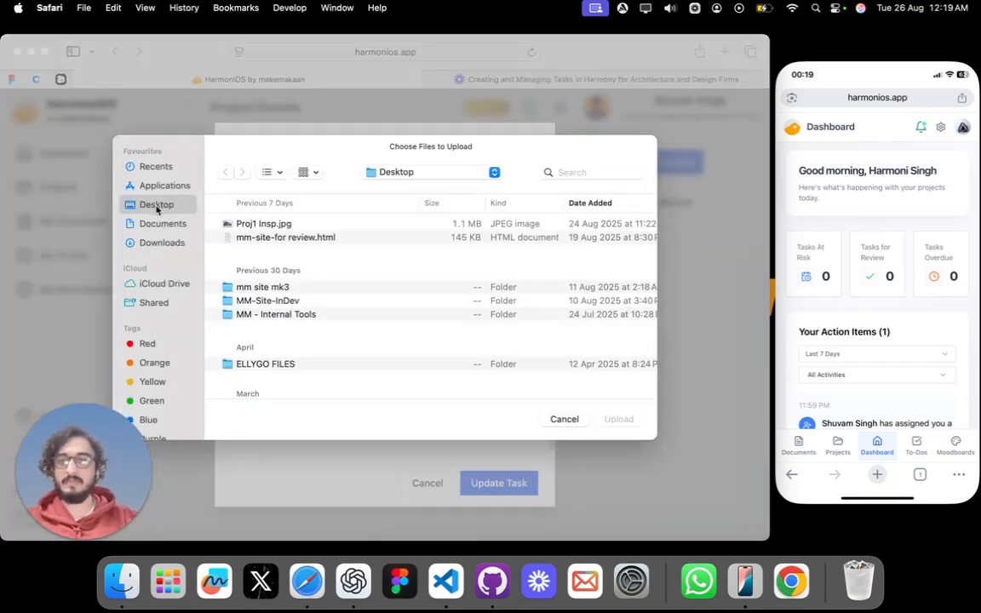
click(283, 224)
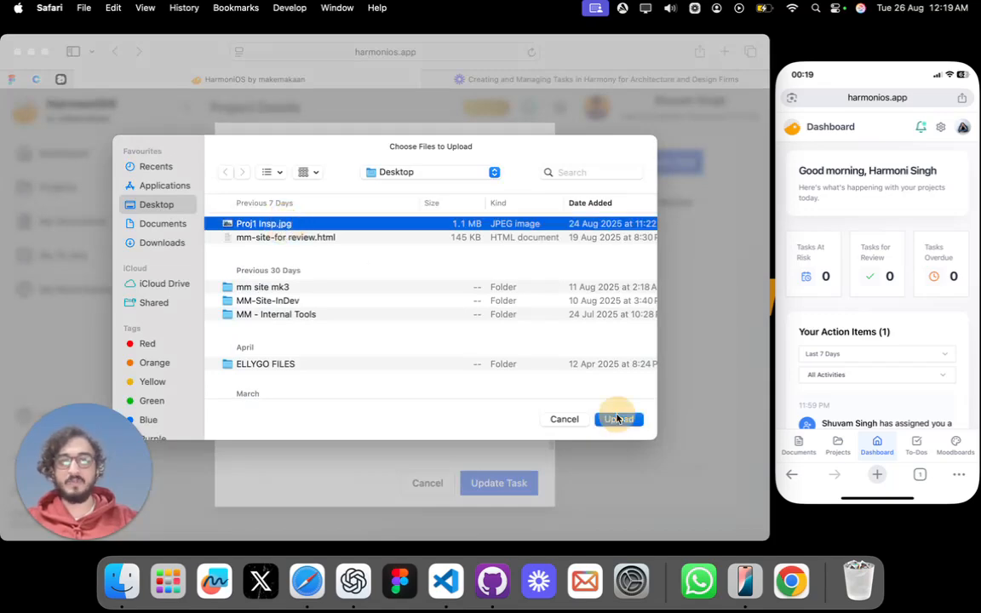
click(618, 418)
scroll(416, 376, down, 2)
click(488, 484)
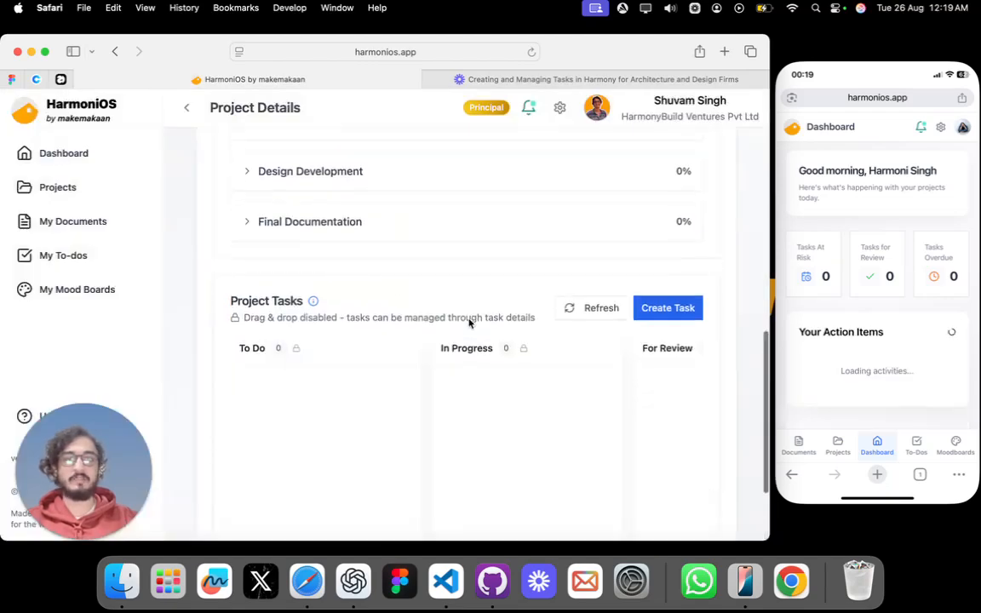
scroll(923, 351, down, 1)
- Switch to the mirrored phone and check the assignee's action items, notifications and To-Dos board for the surveyor task's update
scroll(922, 352, down, 2)
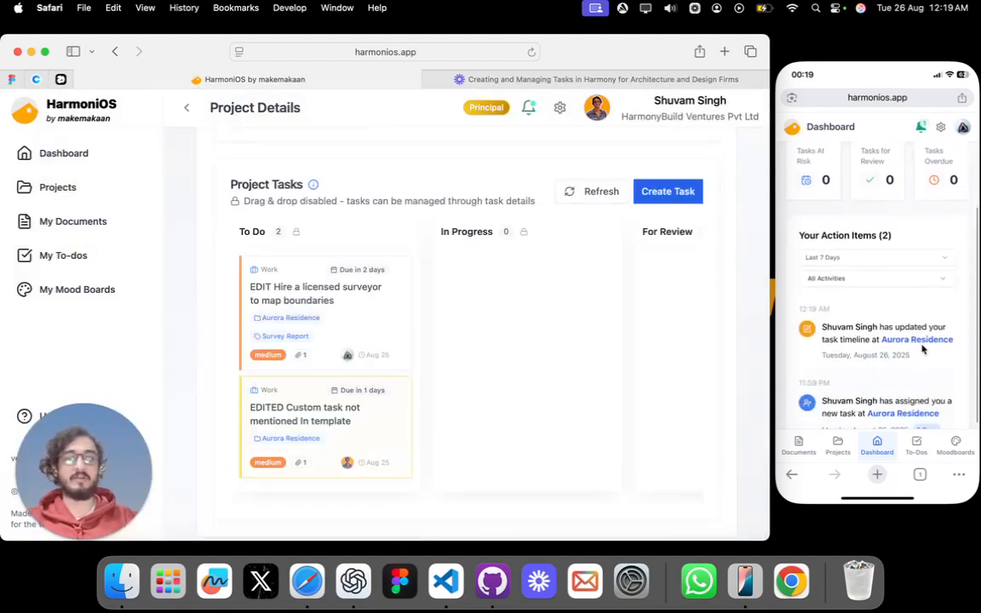
click(921, 126)
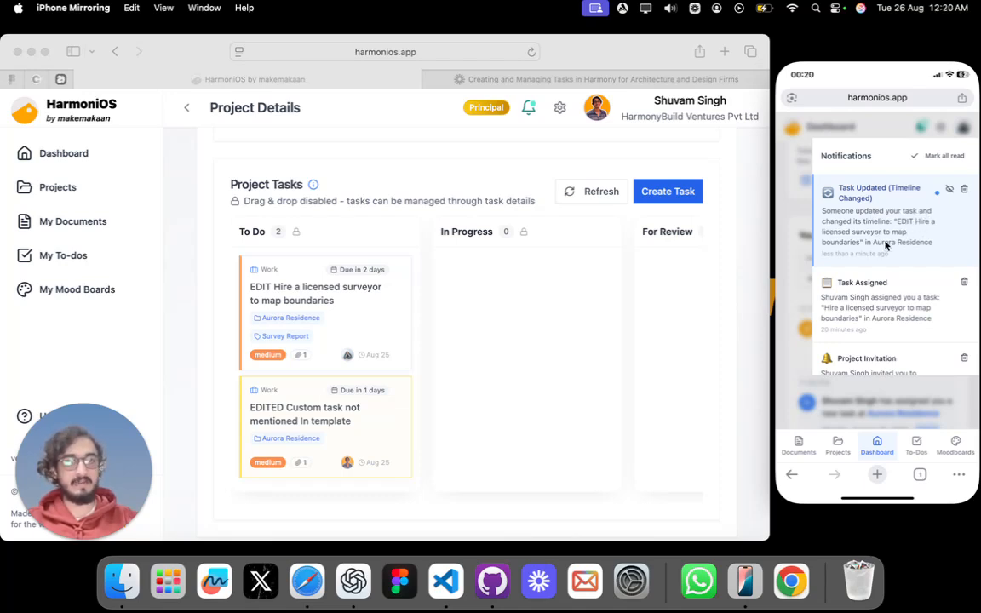
click(803, 205)
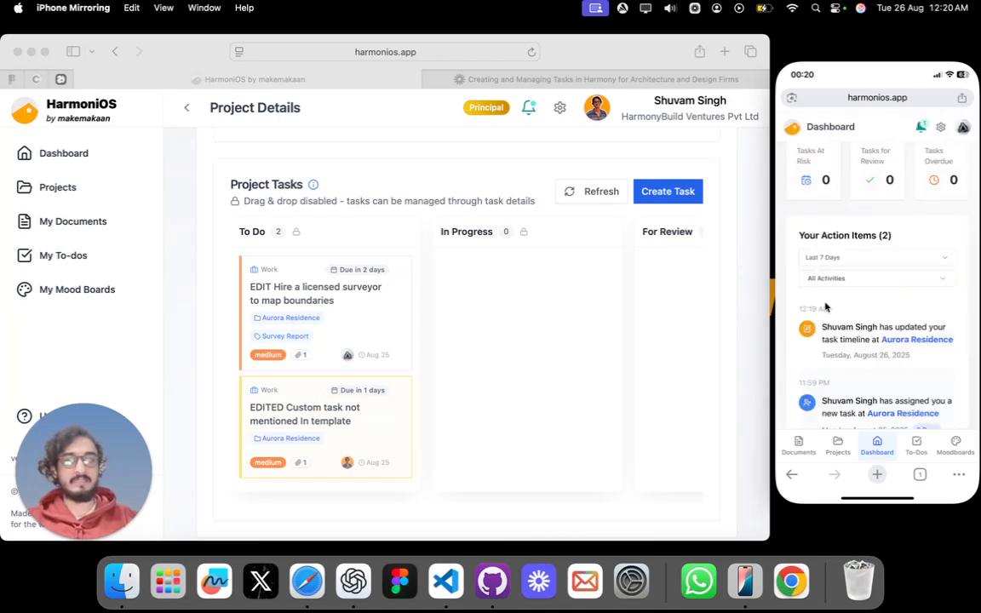
click(917, 445)
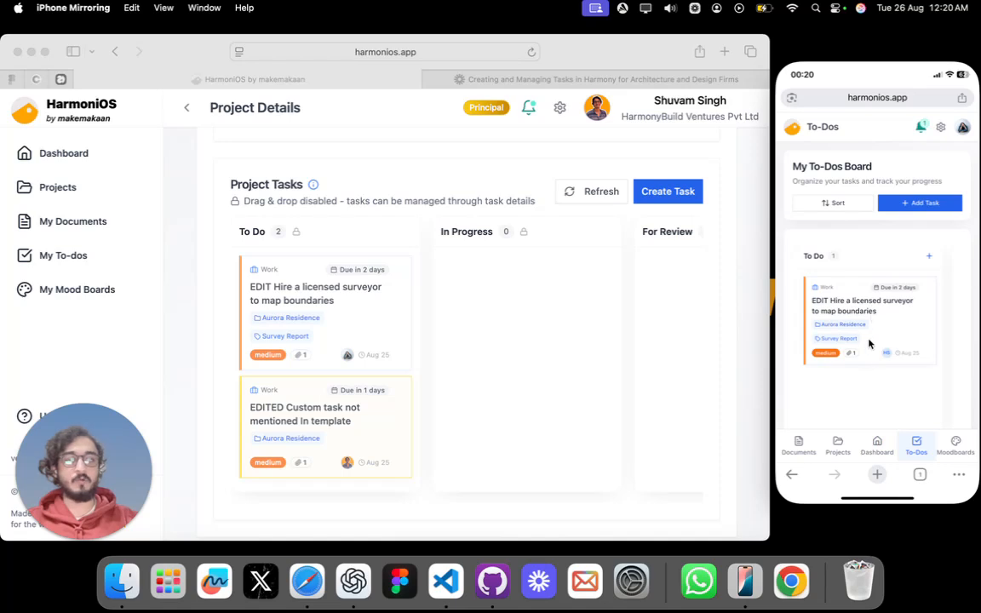
click(884, 444)
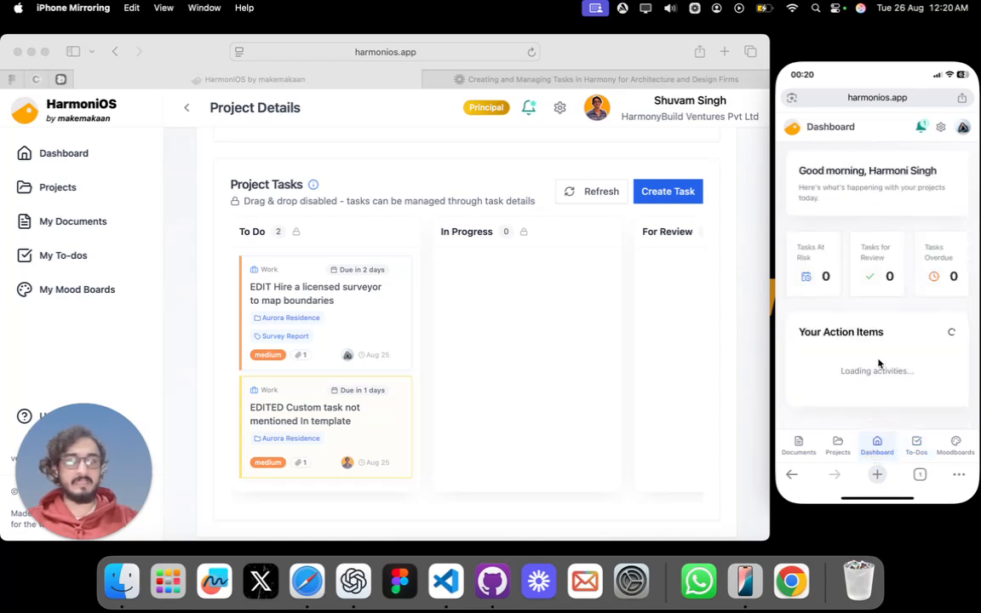
scroll(879, 358, down, 3)
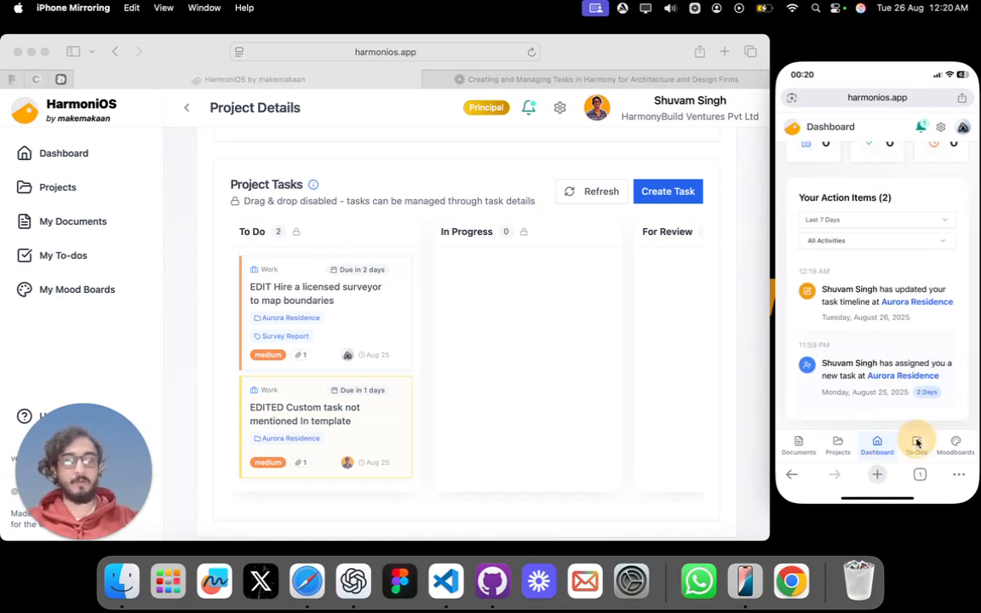
- On the phone, open the surveyor task's details from the To-Dos board and preview its Proj1 Insp.jpg attachment
click(917, 443)
click(884, 318)
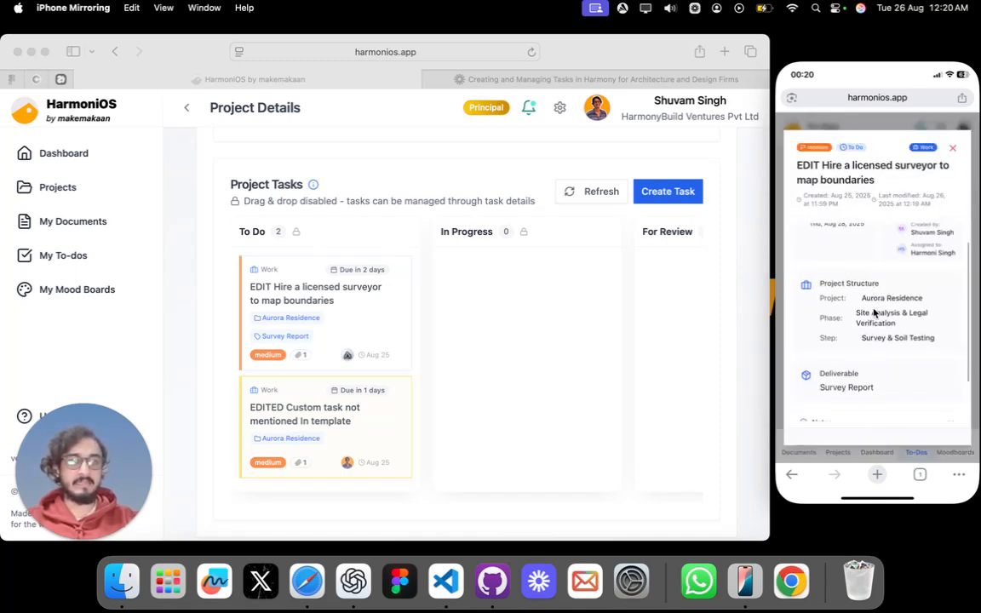
scroll(874, 313, down, 3)
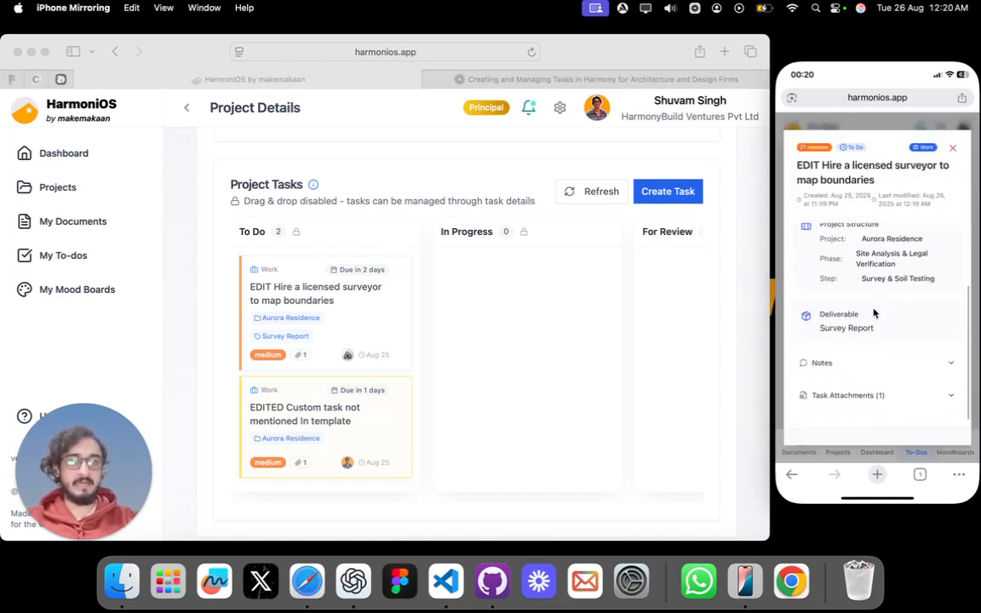
click(878, 400)
click(847, 387)
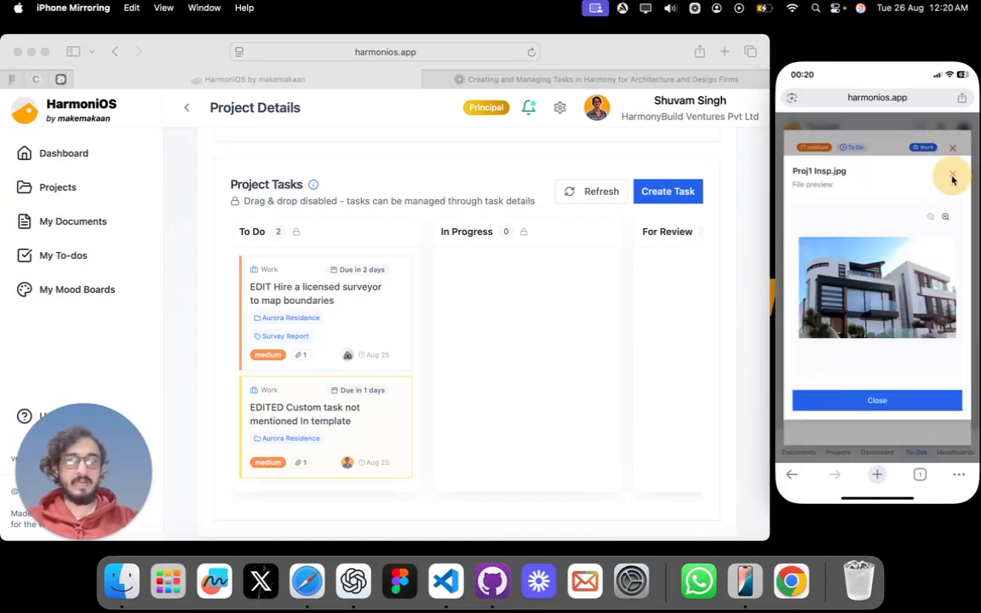
click(953, 174)
- Check the due date, ownership and project structure in the surveyor task's details, and return to the To-Dos board
scroll(920, 287, up, 5)
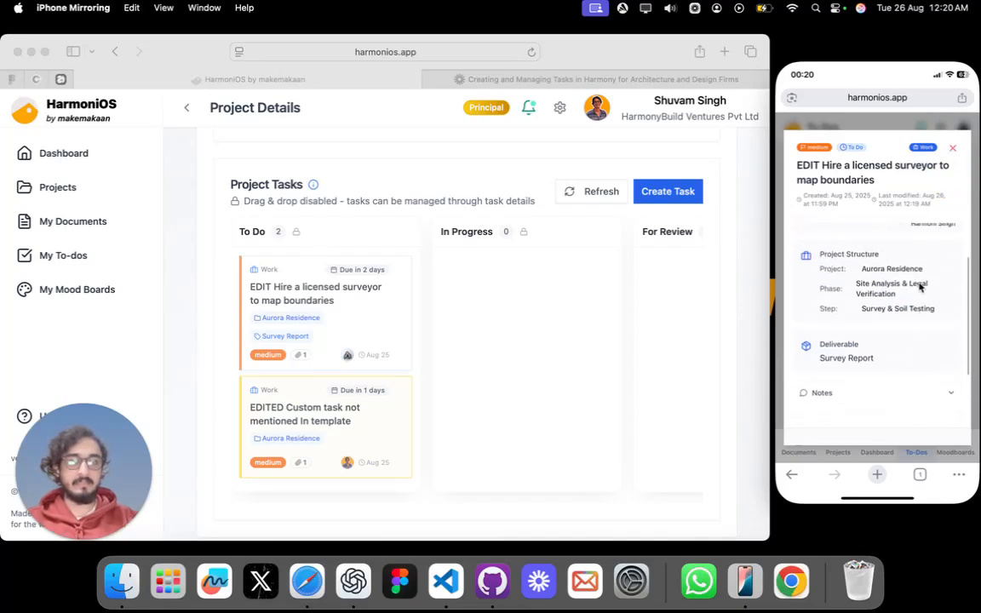
scroll(918, 285, down, 1)
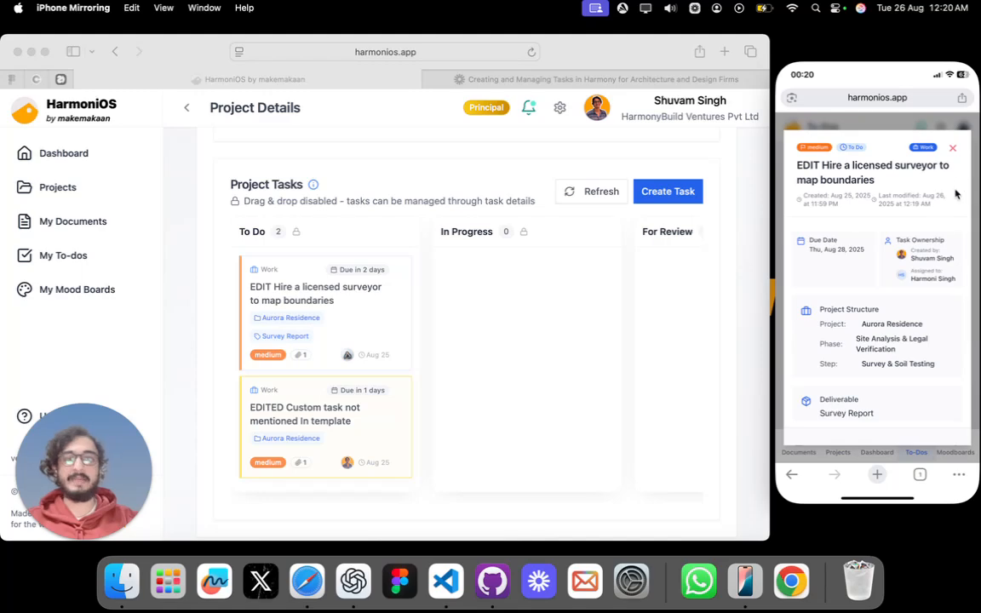
click(952, 150)
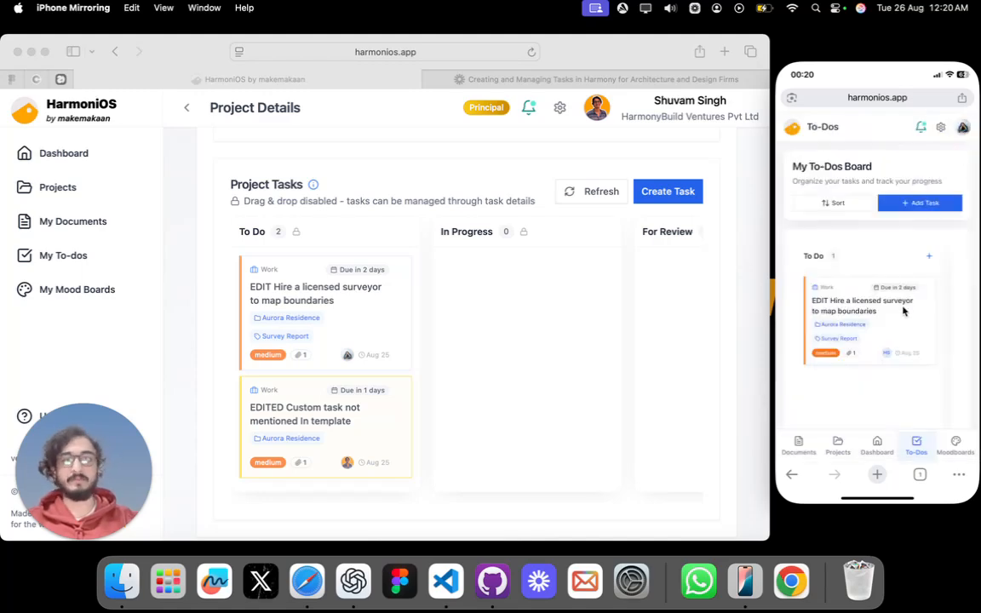